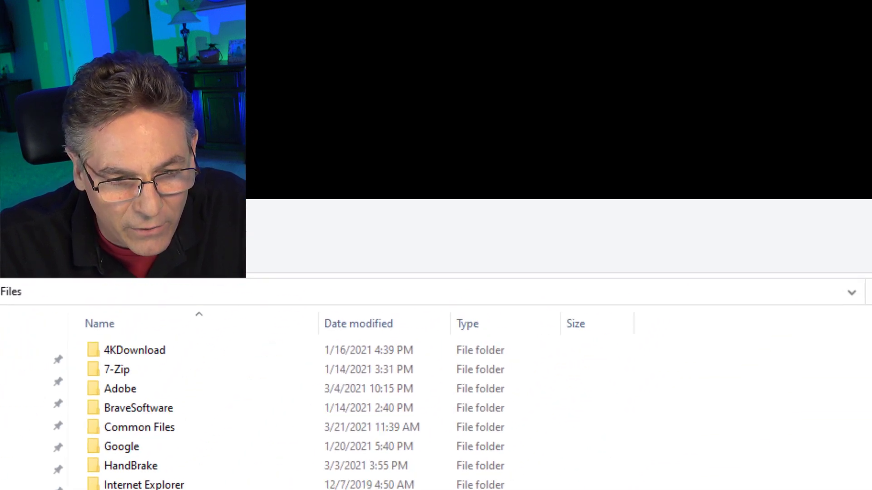
- Open the obs-studio folder in Program Files and compress all of its contents into a zip archive
{"action": "double_click", "coordinate": [290, 438]}
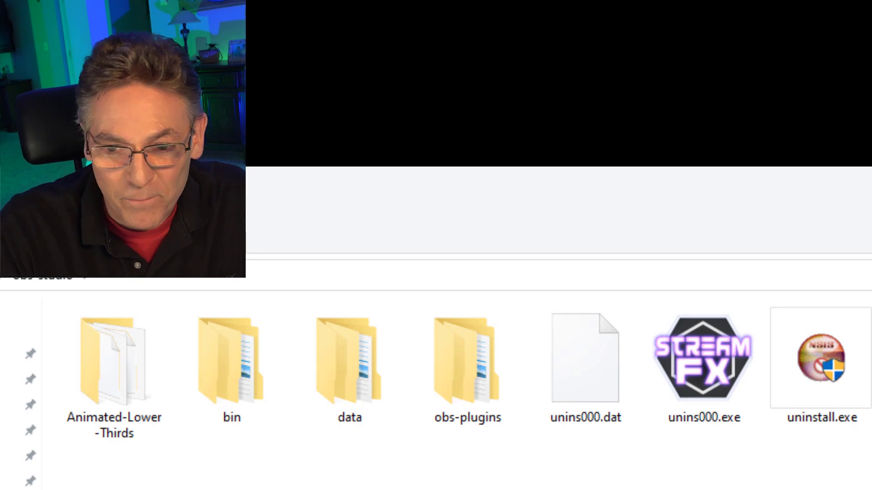
{"action": "left_click_drag", "start_coordinate": [869, 489], "coordinate": [107, 321]}
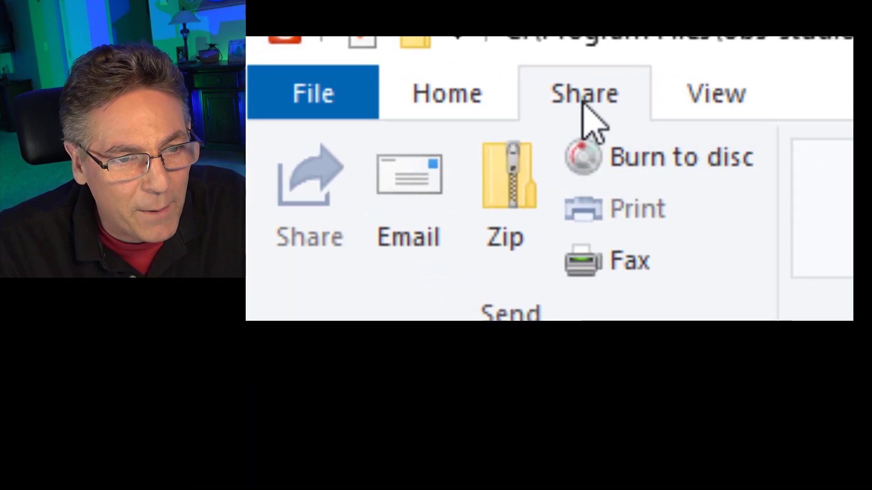
{"action": "left_click", "coordinate": [501, 199]}
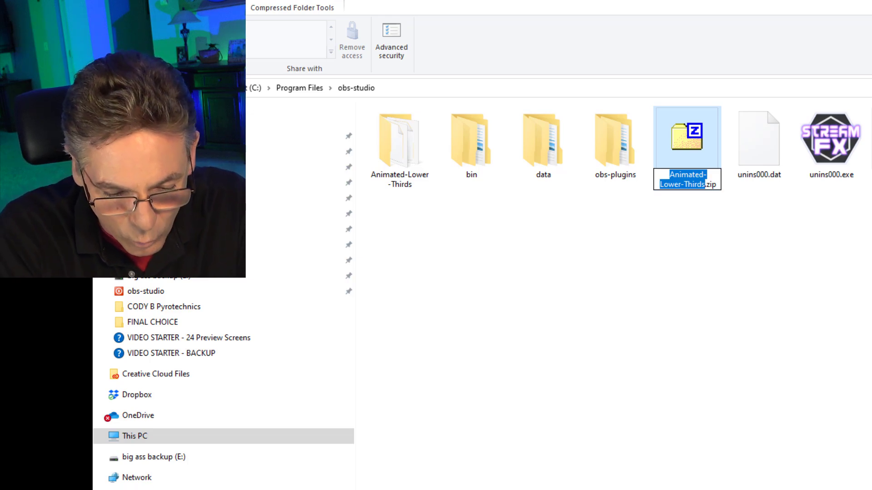
- Rename the new archive obs-program.zip and cut it for moving to another location
{"action": "type", "text": "obs-"}
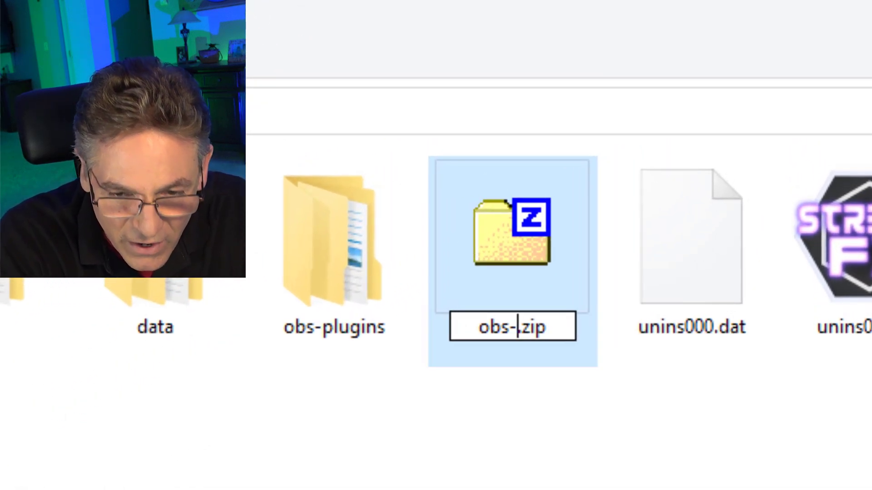
{"action": "type", "text": "program"}
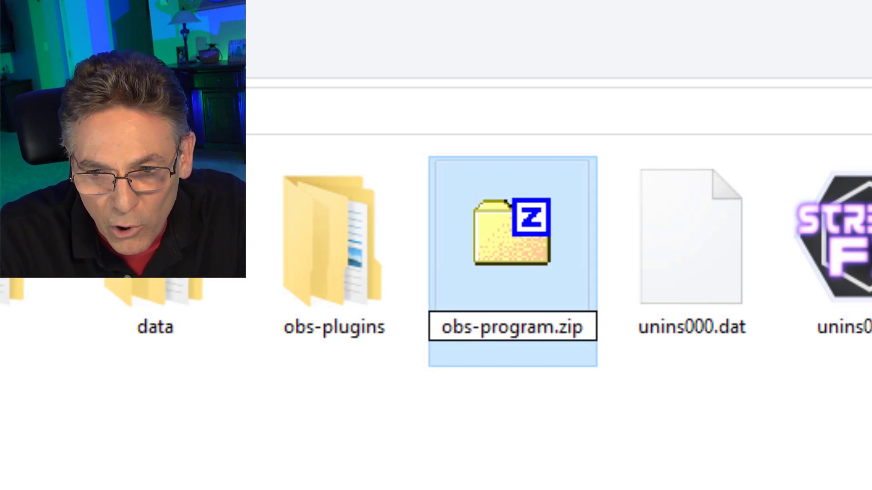
{"action": "key", "text": "Return"}
{"action": "left_click", "coordinate": [522, 266]}
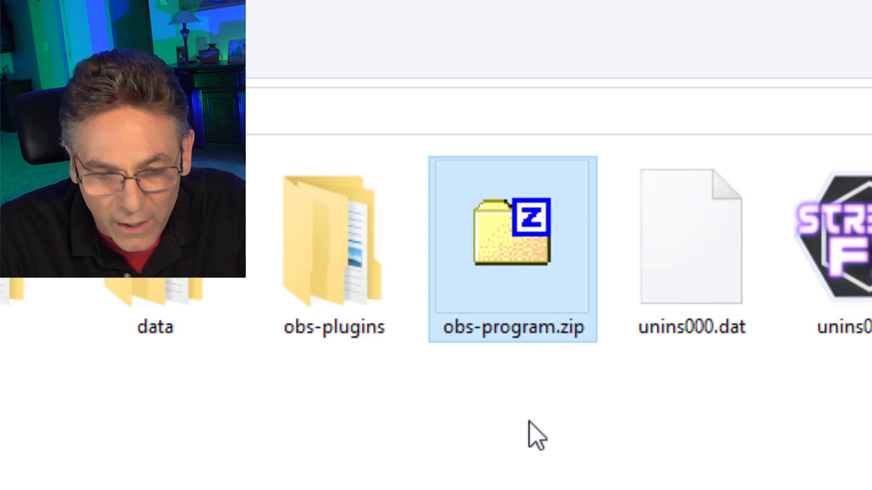
{"action": "key", "text": "ctrl+x"}
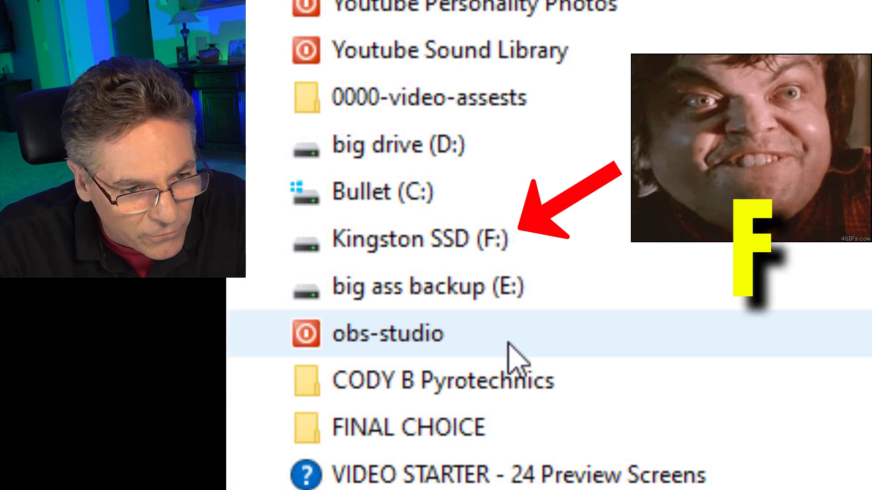
- Open the OBS Backups folder on the Kingston SSD (F:) drive
{"action": "left_click", "coordinate": [461, 247]}
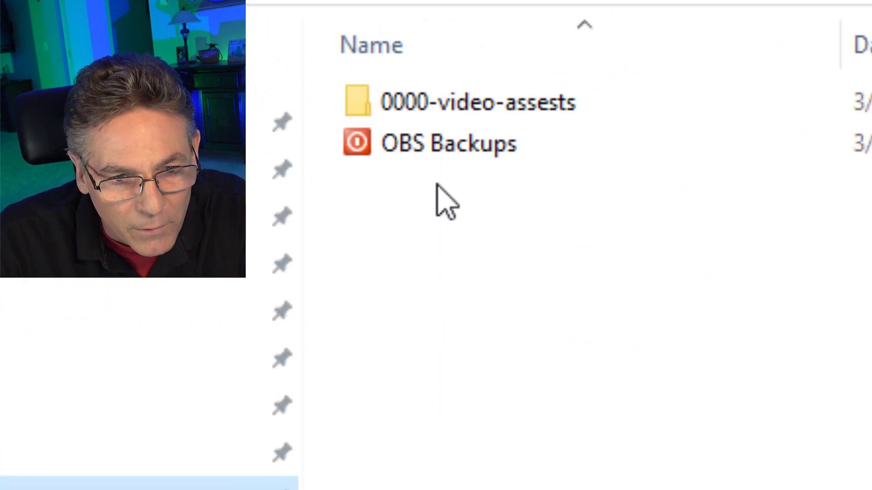
{"action": "mouse_move", "coordinate": [463, 149]}
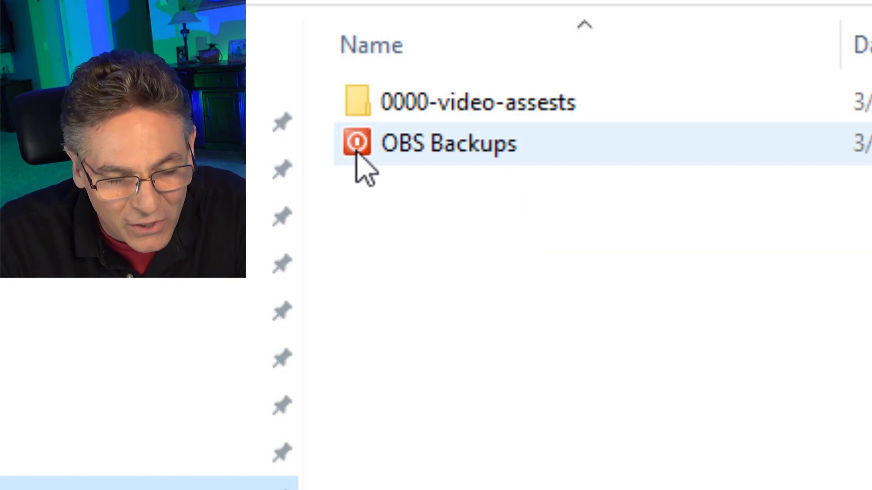
{"action": "double_click", "coordinate": [435, 142]}
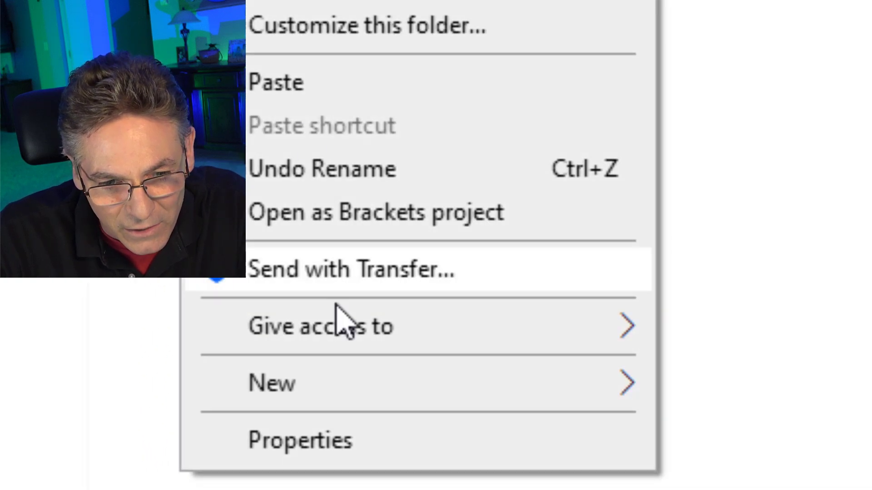
{"action": "mouse_move", "coordinate": [356, 395]}
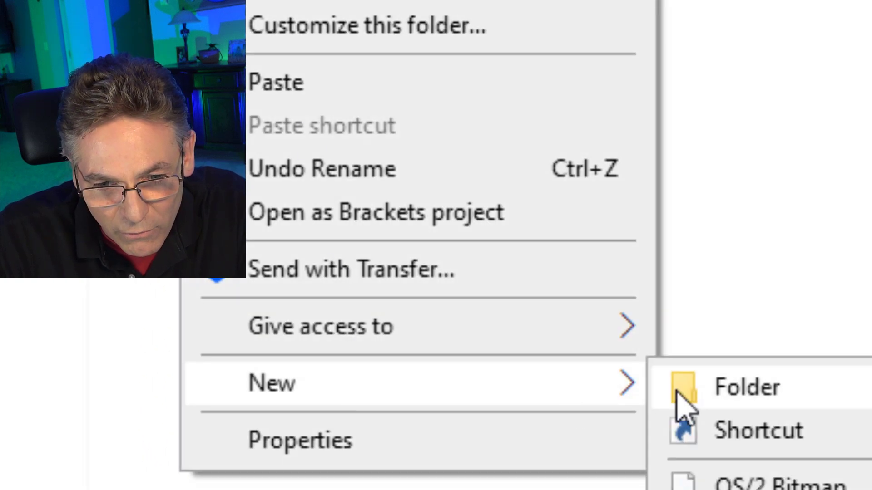
{"action": "left_click", "coordinate": [676, 391]}
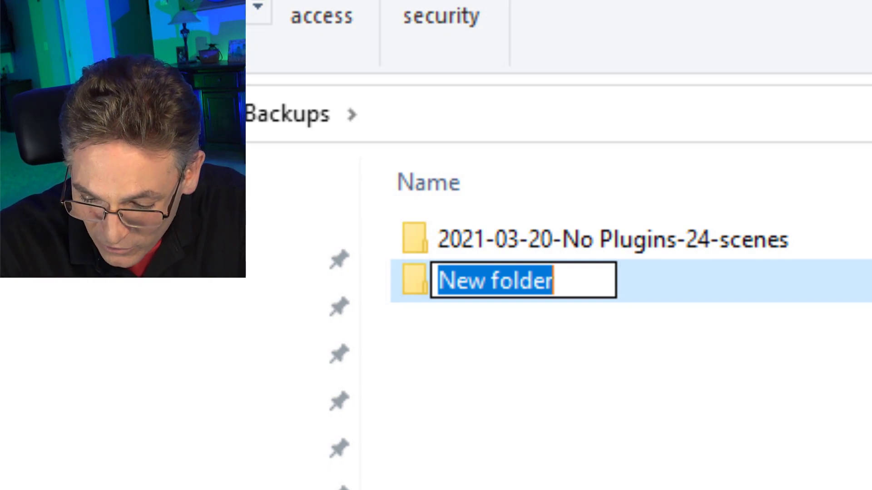
{"action": "type", "text": "20"}
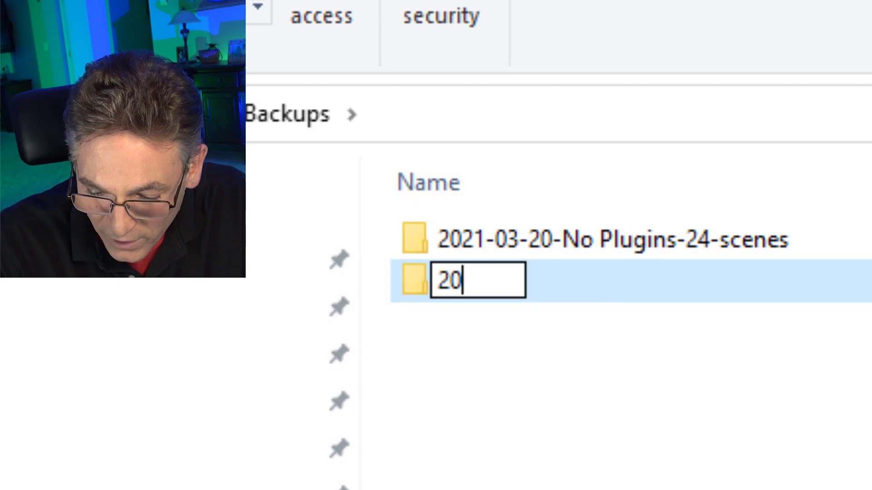
{"action": "type", "text": "21"}
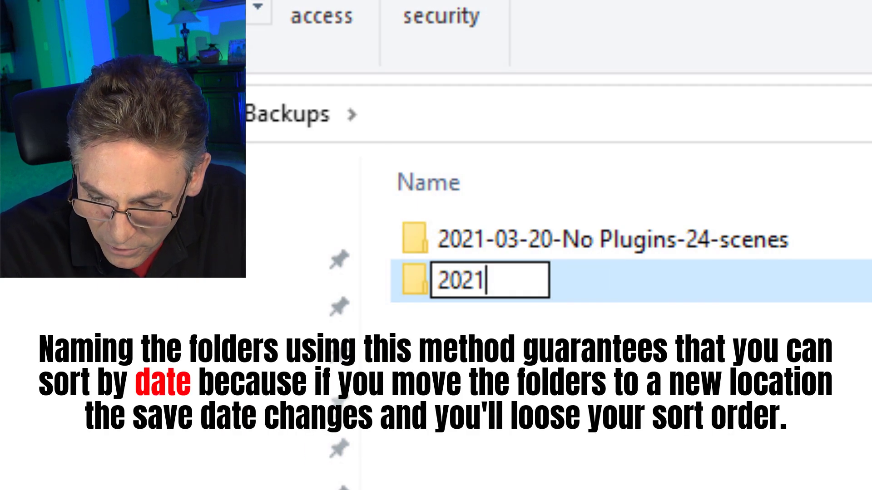
{"action": "type", "text": "-03-"}
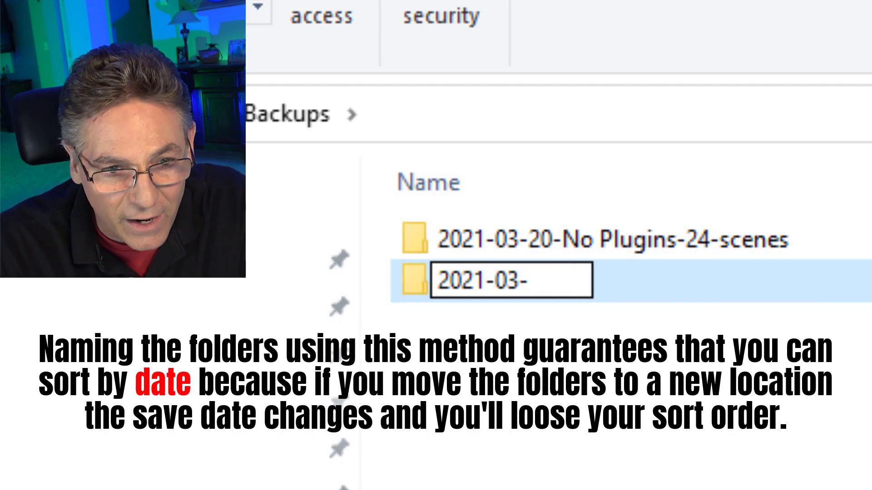
{"action": "type", "text": "2"}
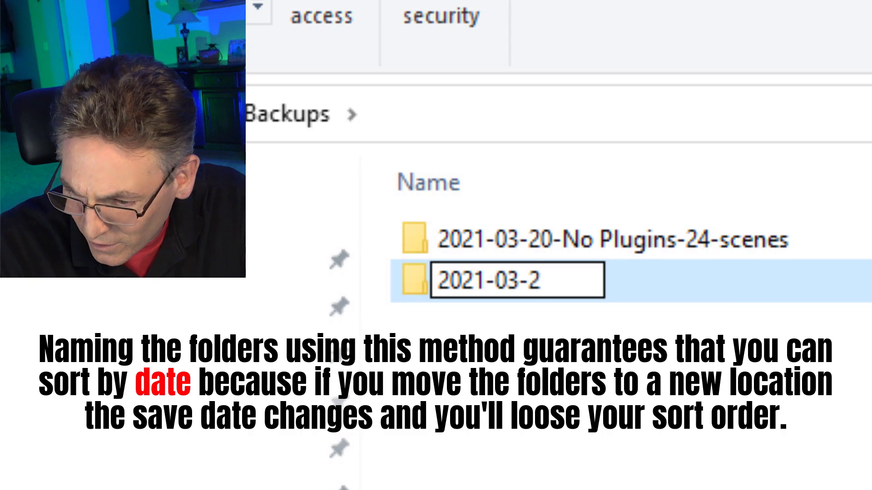
{"action": "type", "text": "2"}
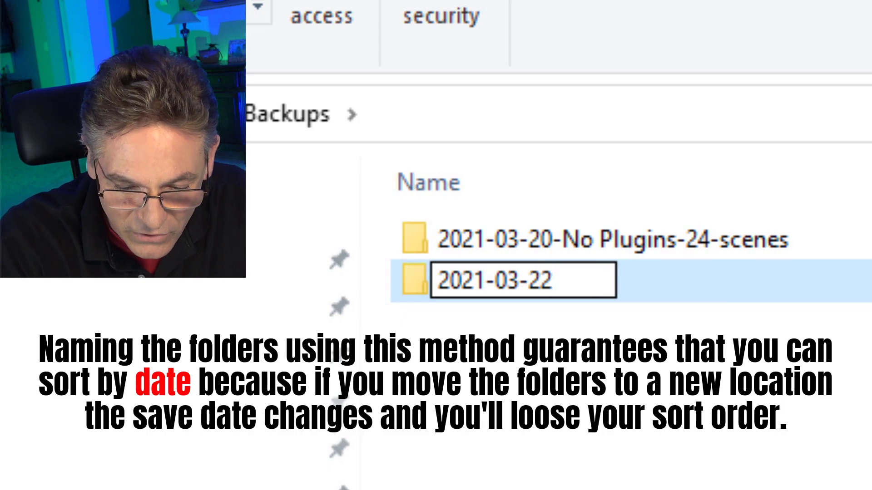
{"action": "type", "text": "-"}
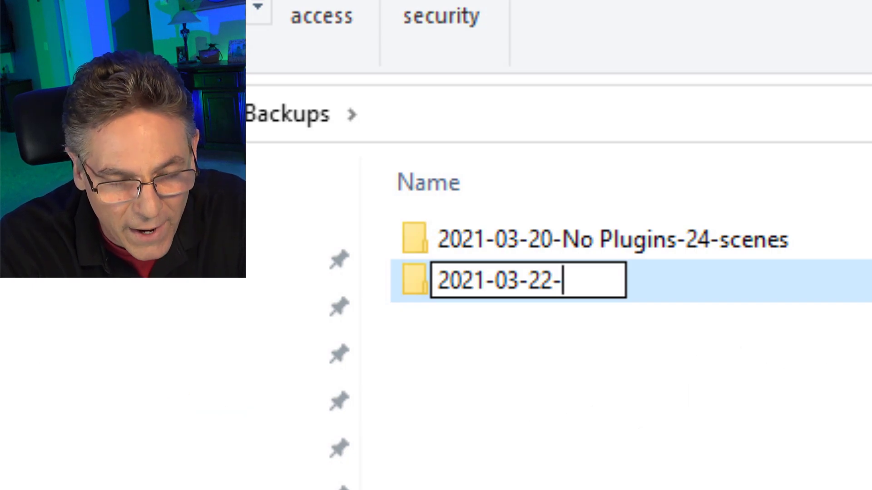
{"action": "type", "text": "22-"}
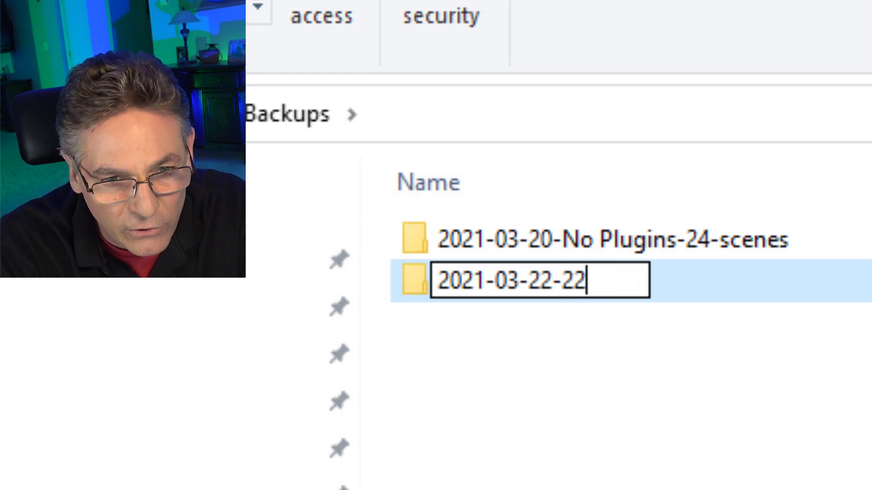
{"action": "type", "text": "scenes"}
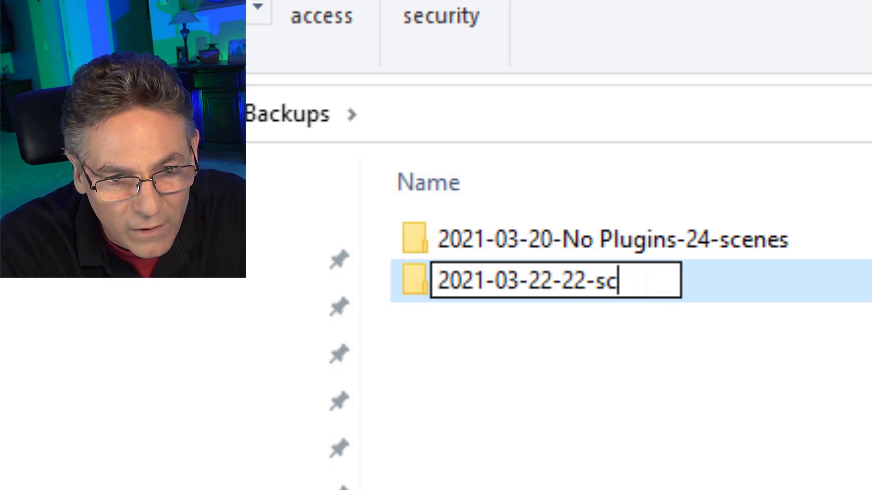
{"action": "key", "text": "BackSpace"}
{"action": "type", "text": "es-"}
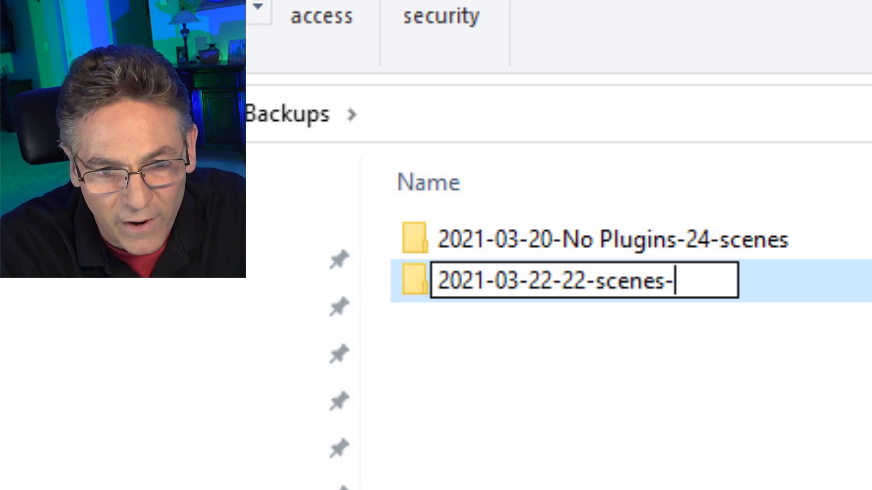
{"action": "type", "text": "stream"}
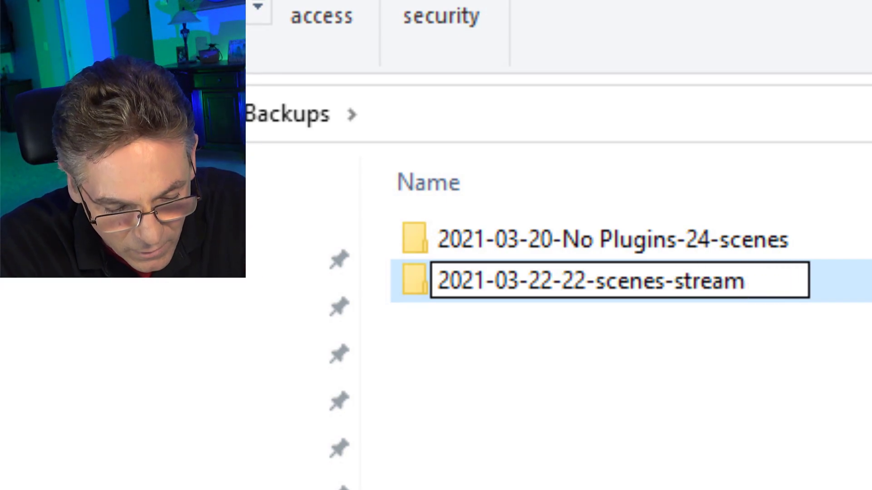
{"action": "type", "text": "fx-pl"}
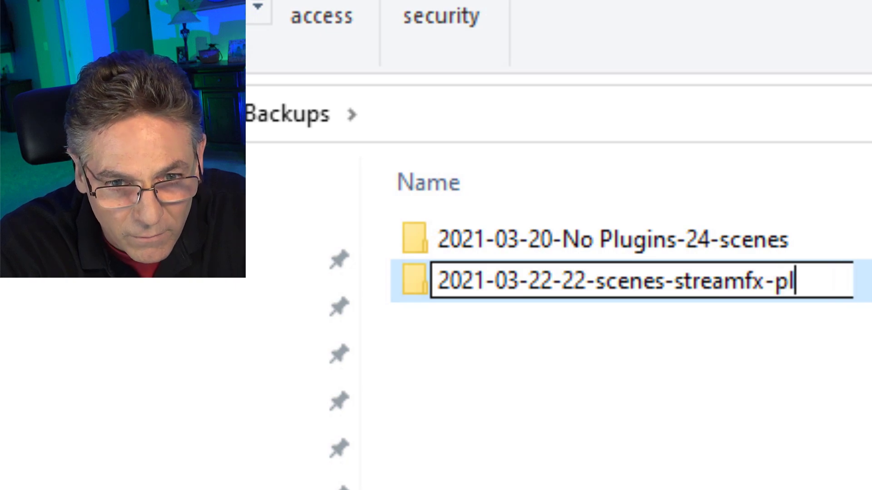
{"action": "type", "text": "ug"}
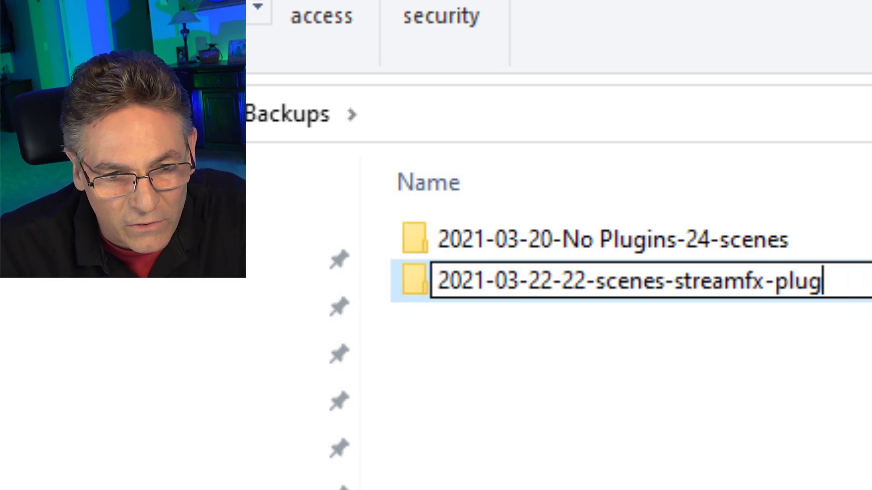
{"action": "left_click", "coordinate": [599, 387]}
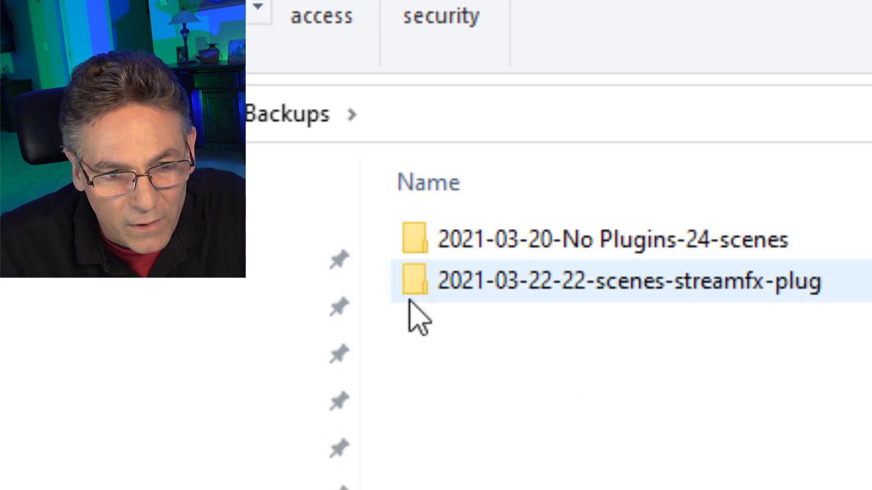
{"action": "double_click", "coordinate": [446, 287]}
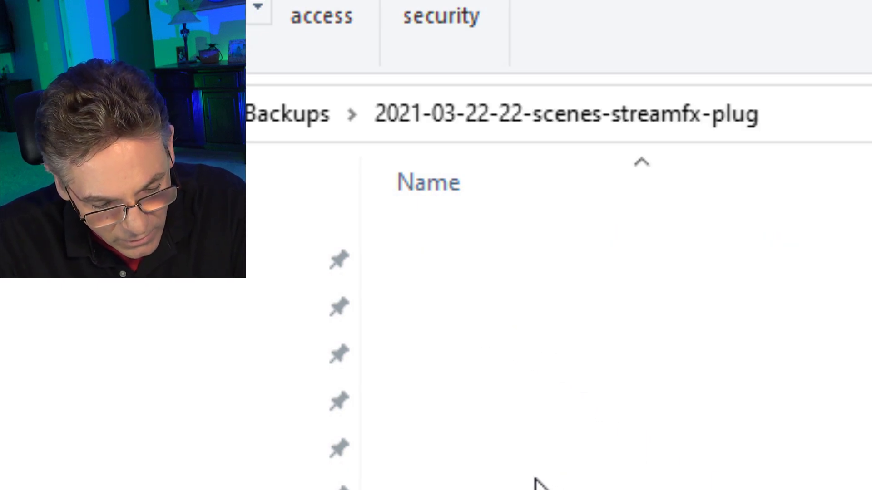
{"action": "key", "text": "ctrl+v"}
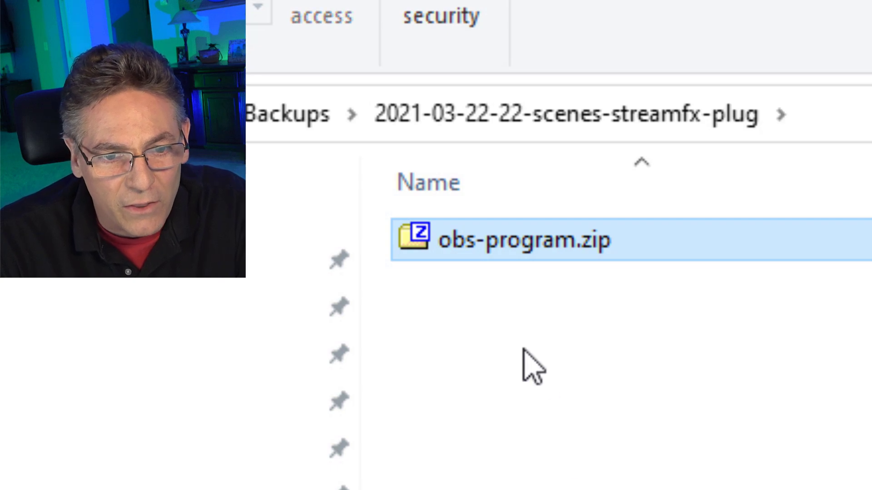
{"action": "left_click", "coordinate": [572, 393]}
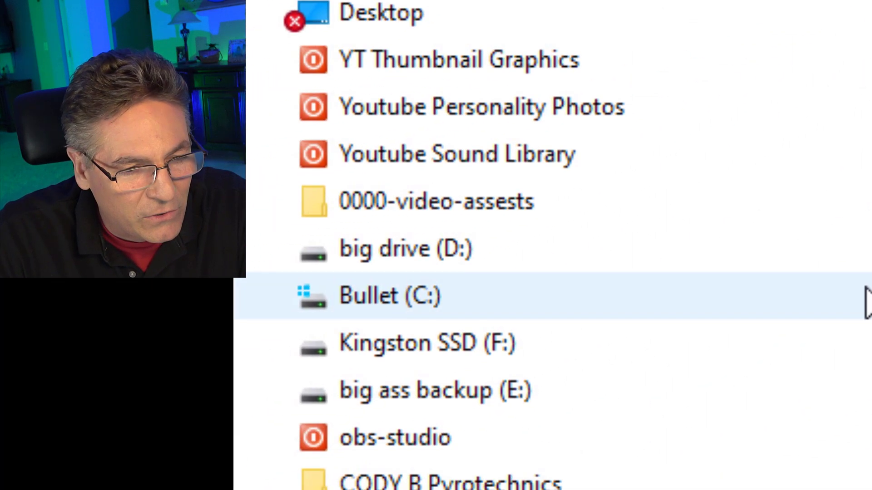
- Open the AppData\Roaming folder of the personal user profile under Users on the Bullet (C:) drive
{"action": "left_click", "coordinate": [456, 290]}
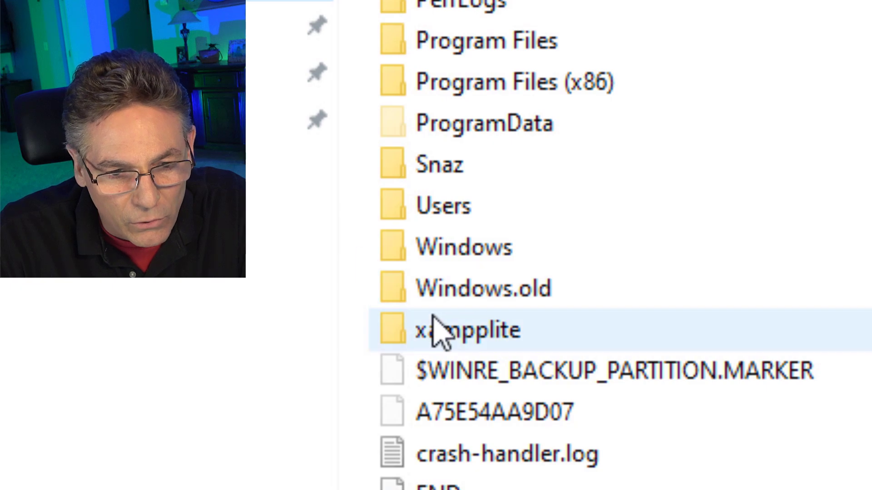
{"action": "left_click", "coordinate": [464, 204]}
{"action": "double_click", "coordinate": [463, 204]}
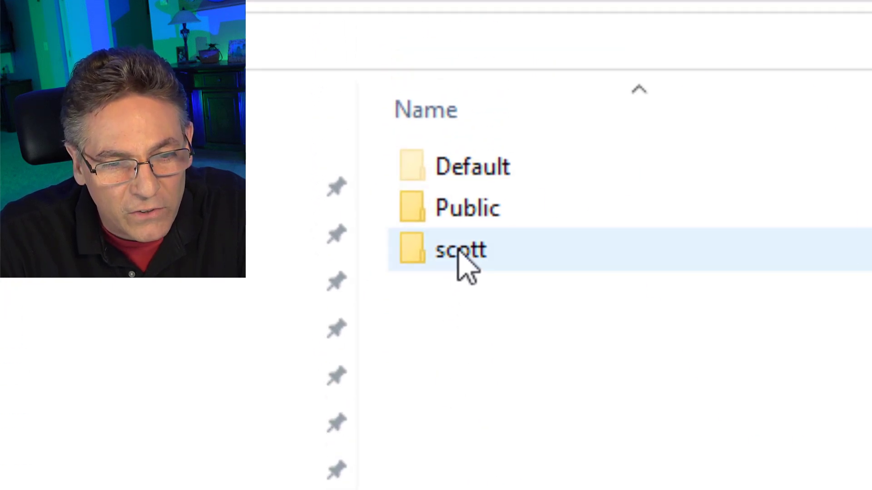
{"action": "double_click", "coordinate": [460, 251]}
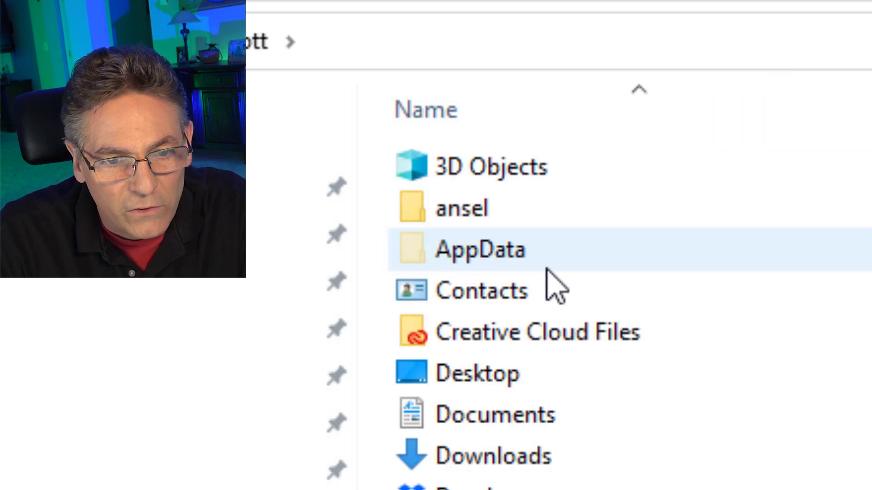
{"action": "double_click", "coordinate": [510, 254]}
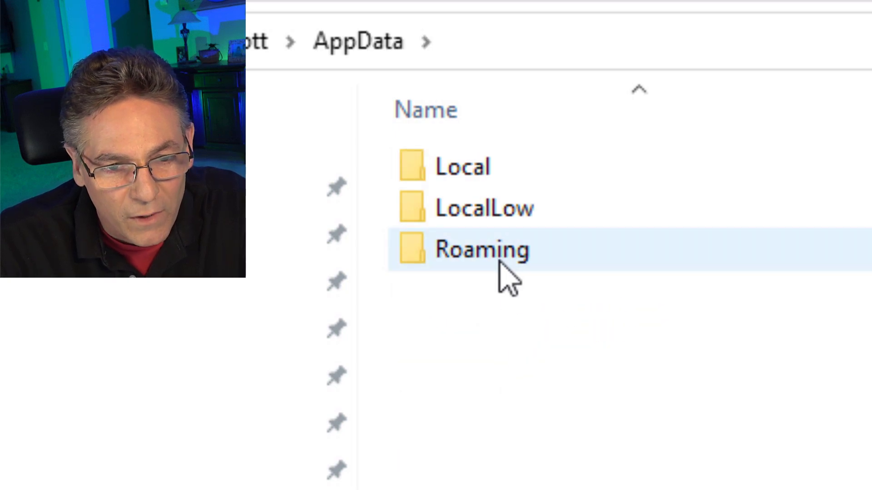
{"action": "double_click", "coordinate": [500, 247]}
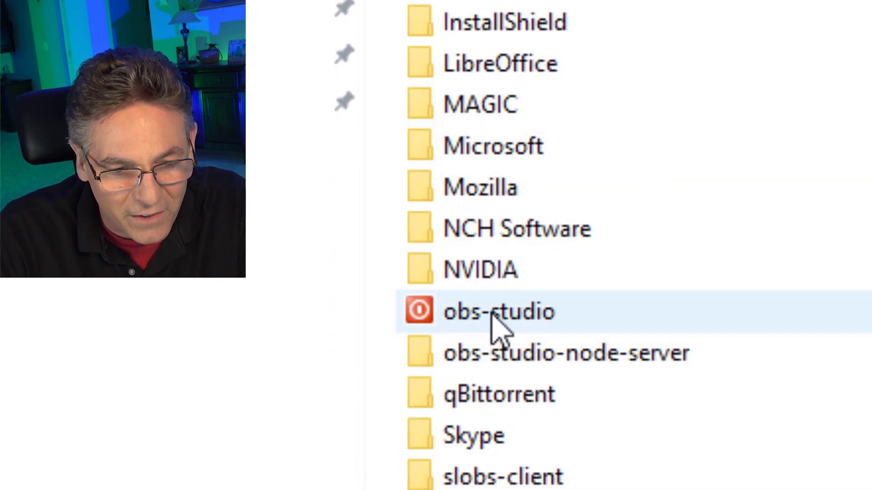
- Open the obs-studio folder in Roaming and compress all of its contents into a zip archive
{"action": "double_click", "coordinate": [495, 398]}
{"action": "left_click_drag", "start_coordinate": [653, 451], "coordinate": [443, 78]}
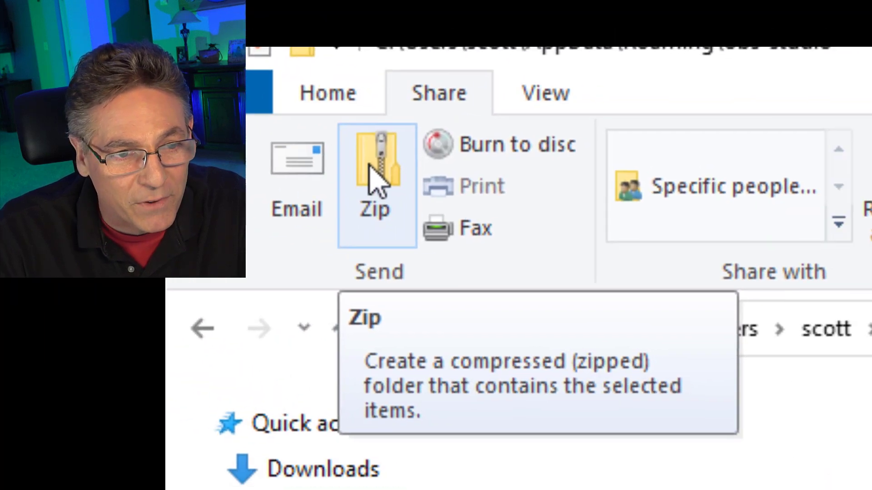
{"action": "left_click", "coordinate": [443, 190]}
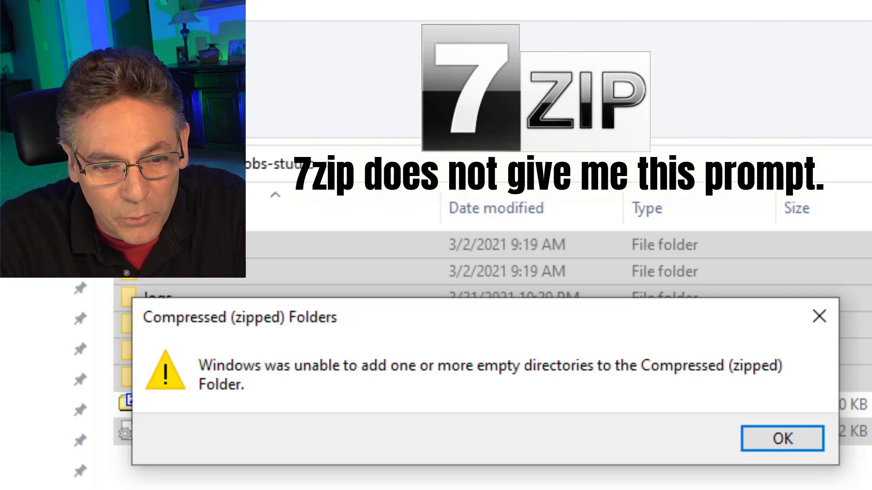
- Dismiss the empty-directories warning, leave the archive's name unedited and delete basic.zip from the obs-studio folder
{"action": "left_click", "coordinate": [780, 442]}
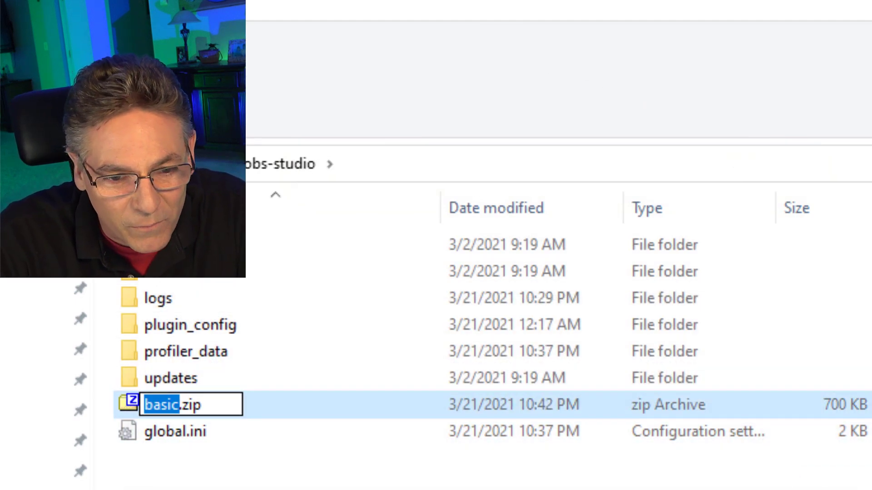
{"action": "key", "text": "Escape"}
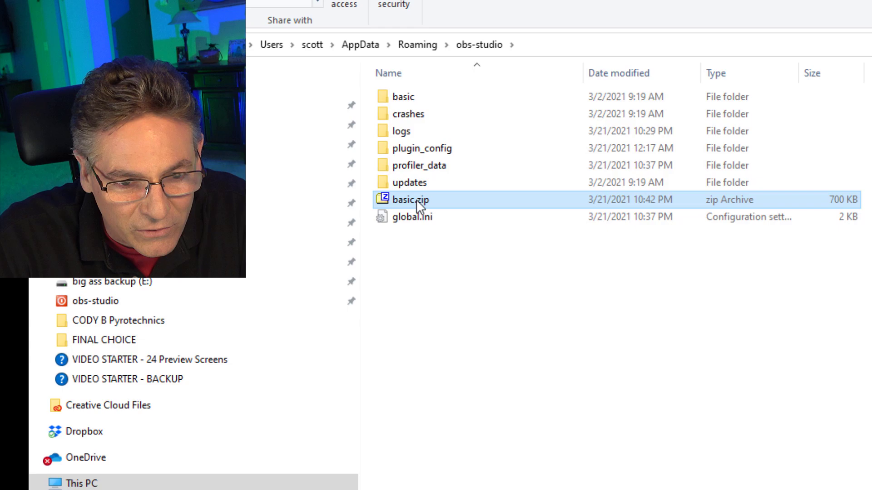
{"action": "right_click", "coordinate": [417, 204]}
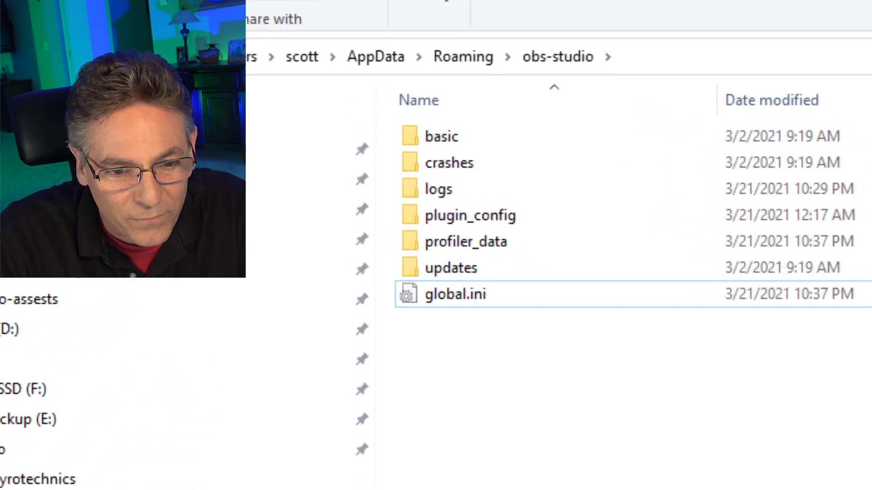
- Compress all contents of the Roaming obs-studio folder into obs-studio.zip with 7-Zip
{"action": "left_click_drag", "start_coordinate": [565, 409], "coordinate": [443, 150]}
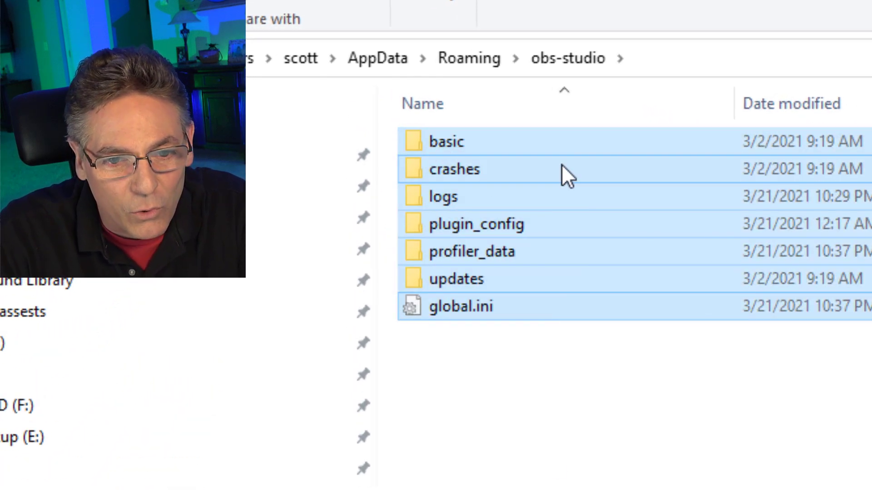
{"action": "right_click", "coordinate": [562, 165]}
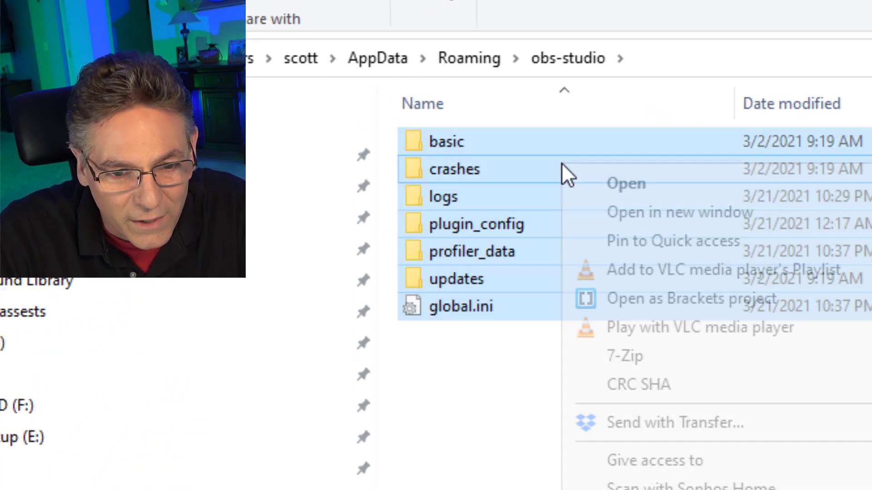
{"action": "mouse_move", "coordinate": [629, 361]}
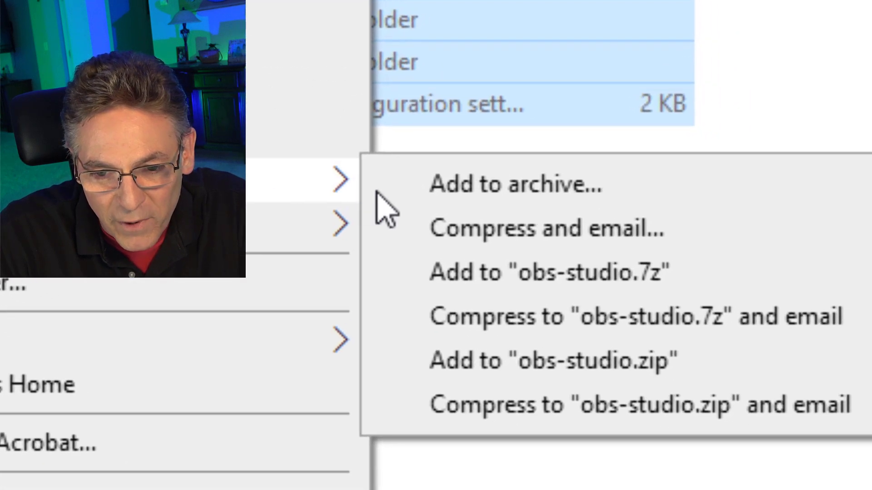
{"action": "left_click", "coordinate": [425, 195]}
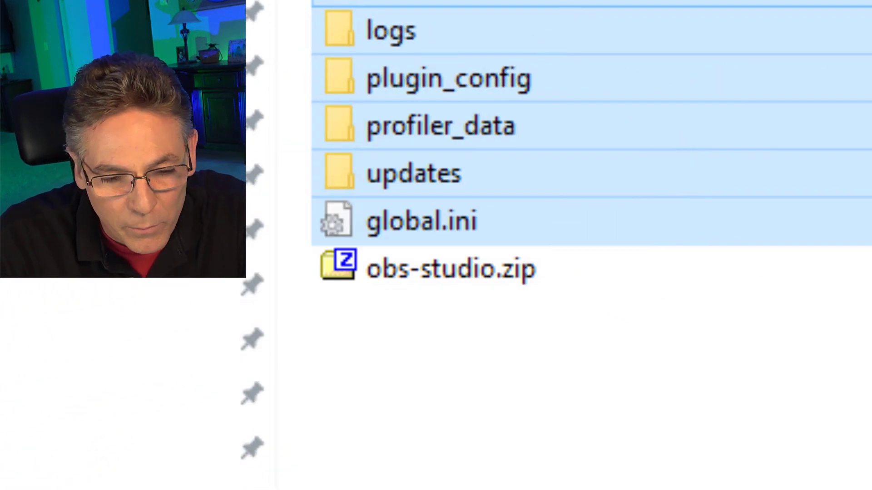
{"action": "left_click", "coordinate": [535, 467]}
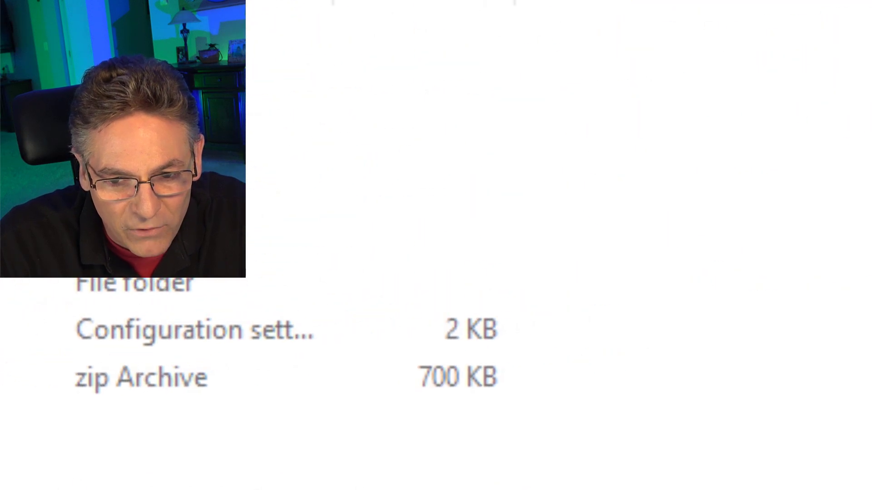
- Rename the new zip archive in the Roaming obs-studio folder as obs-appdata.zip
{"action": "right_click", "coordinate": [162, 286]}
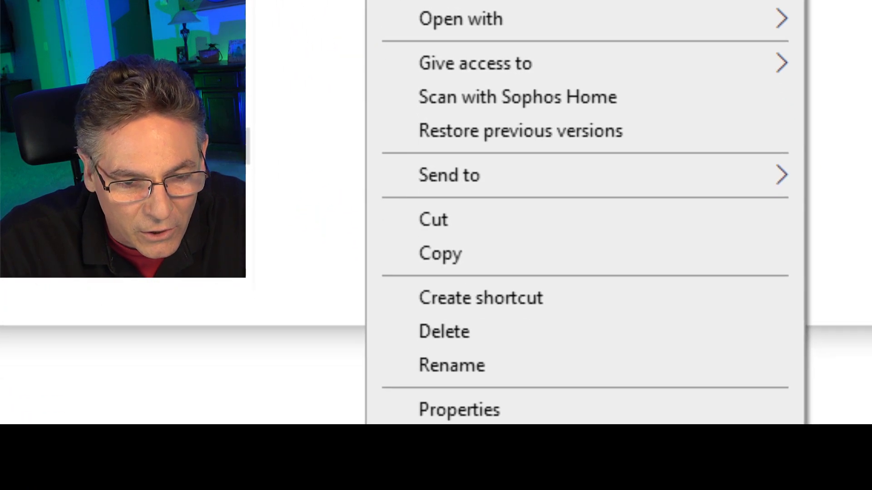
{"action": "left_click", "coordinate": [445, 366]}
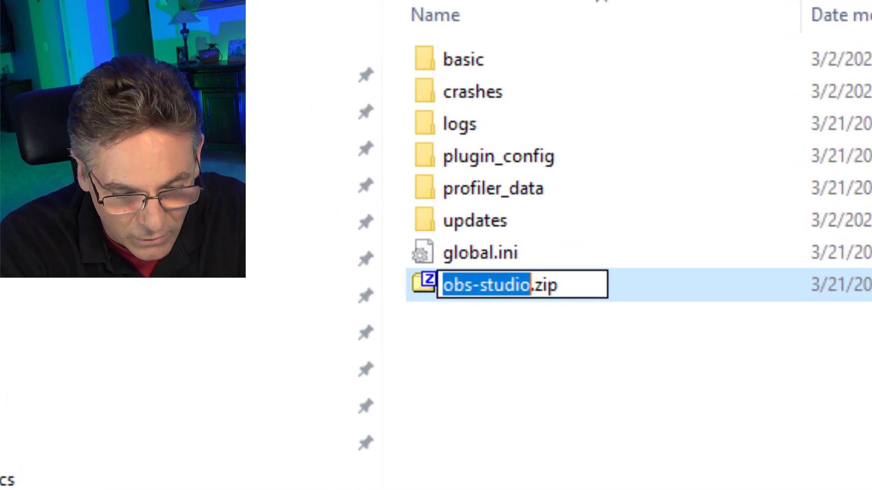
{"action": "type", "text": "obs-appdata"}
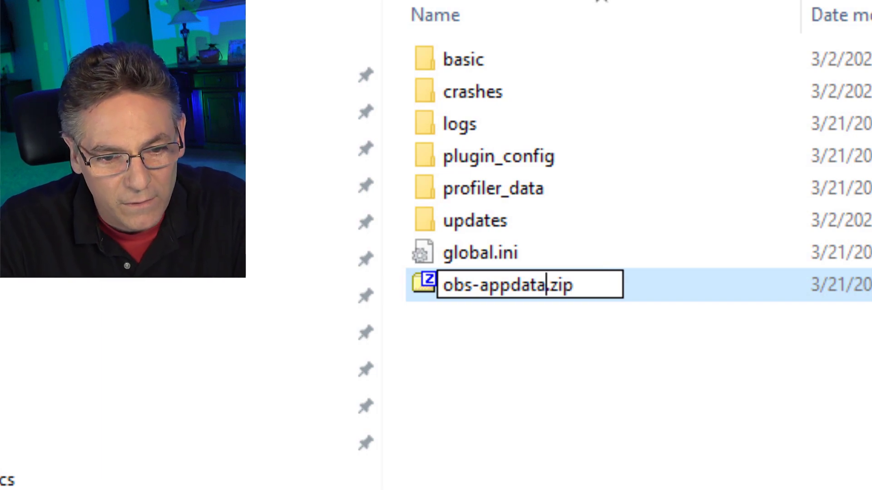
{"action": "key", "text": "Return"}
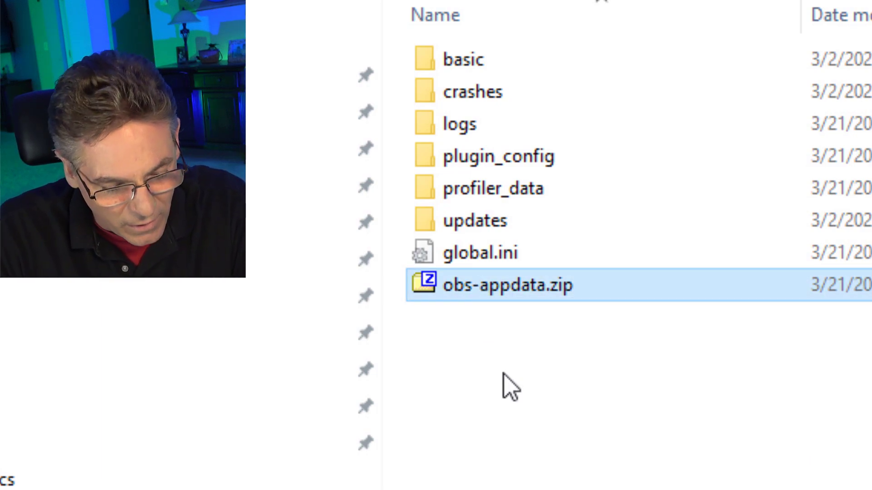
{"action": "key", "text": "ctrl+x"}
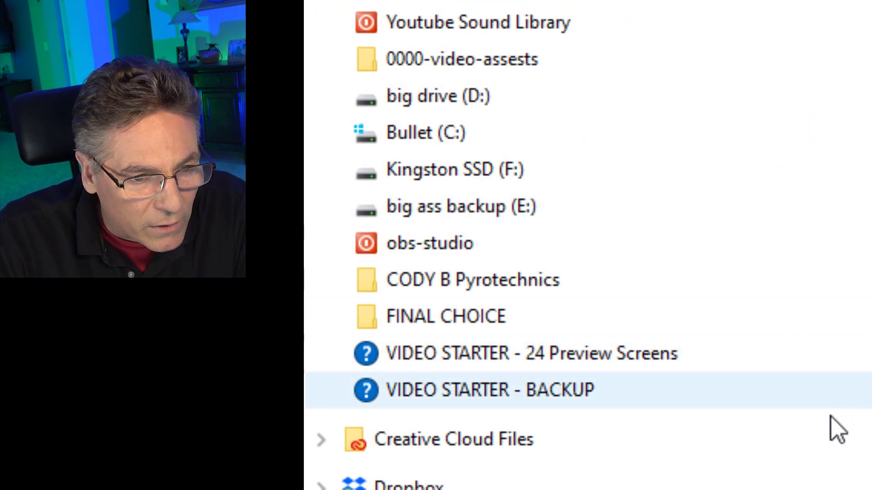
{"action": "left_click", "coordinate": [518, 175]}
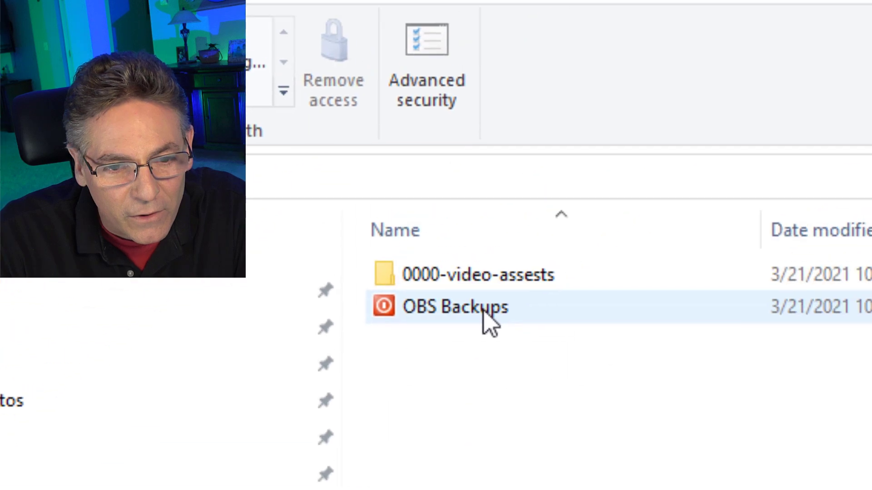
{"action": "double_click", "coordinate": [485, 320]}
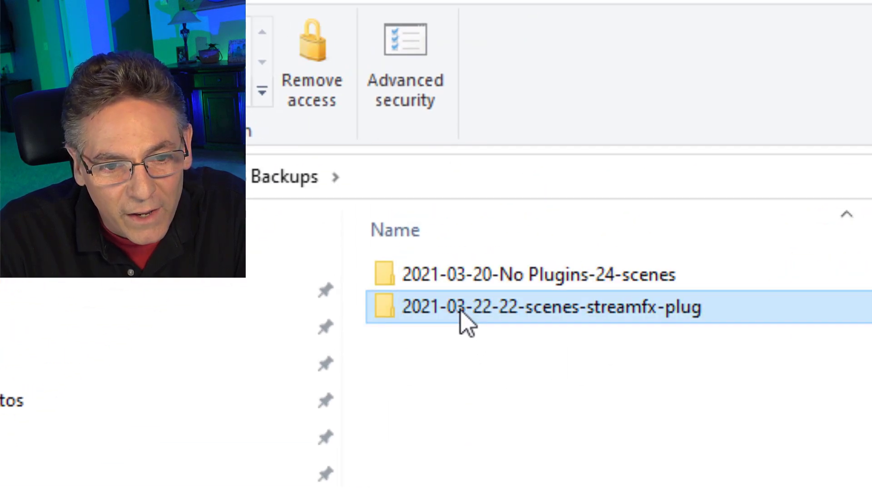
{"action": "double_click", "coordinate": [470, 319]}
{"action": "key", "text": "ctrl+v"}
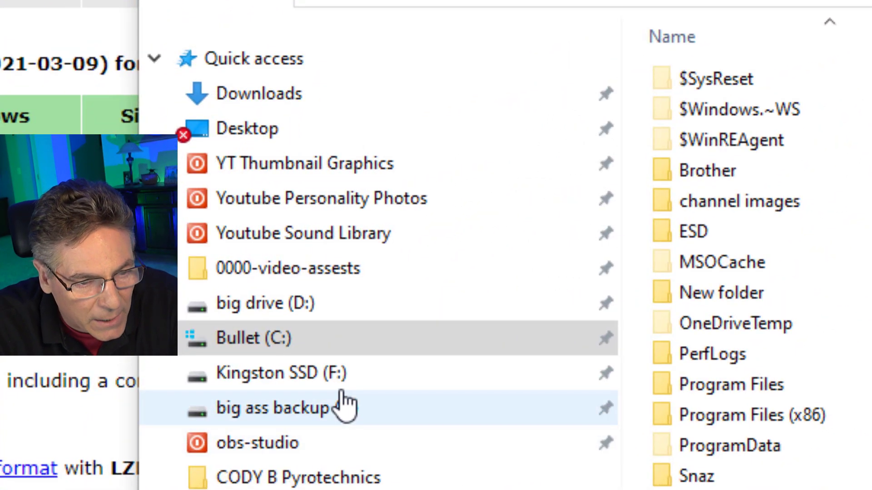
- Open the 2021-03-20-No Plugins-24-scenes folder in OBS Backups on the Kingston SSD (F:) drive
{"action": "left_click", "coordinate": [336, 374]}
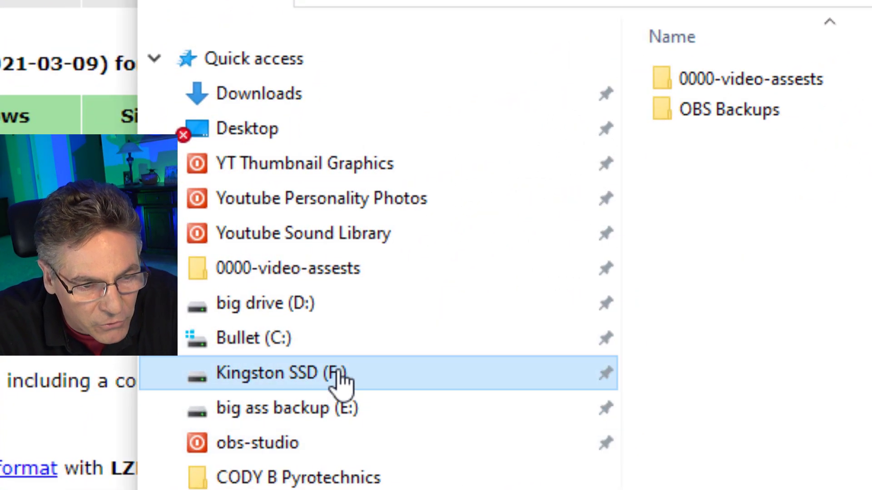
{"action": "left_click", "coordinate": [742, 114]}
{"action": "double_click", "coordinate": [702, 117]}
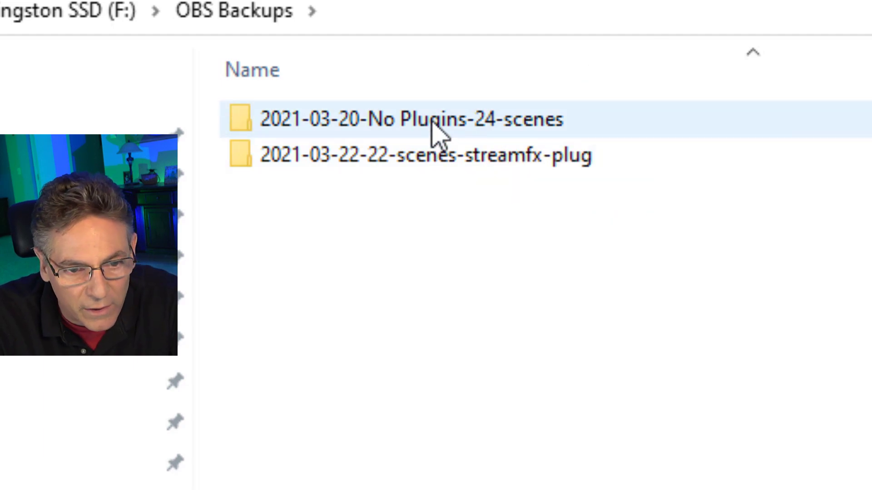
{"action": "double_click", "coordinate": [432, 122]}
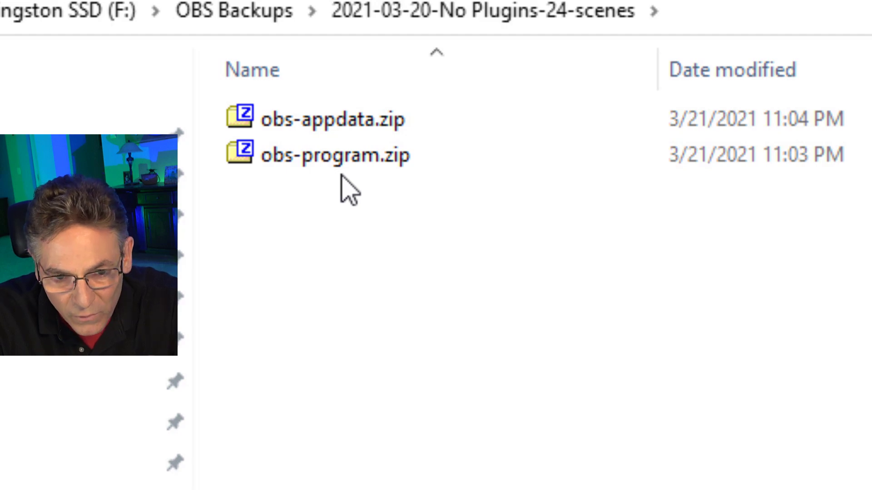
- Extract obs-program.zip with 7-Zip into an obs-program subfolder of the 2021-03-20-No Plugins-24-scenes backup folder
{"action": "right_click", "coordinate": [320, 157]}
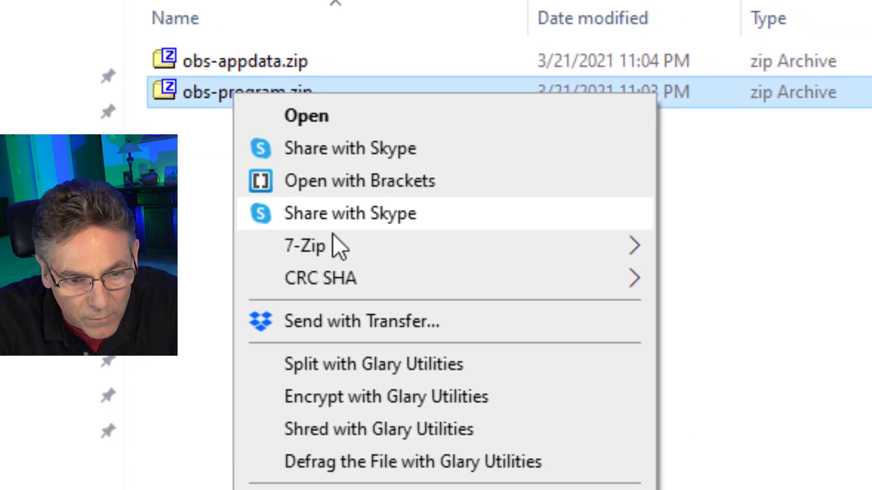
{"action": "mouse_move", "coordinate": [436, 334]}
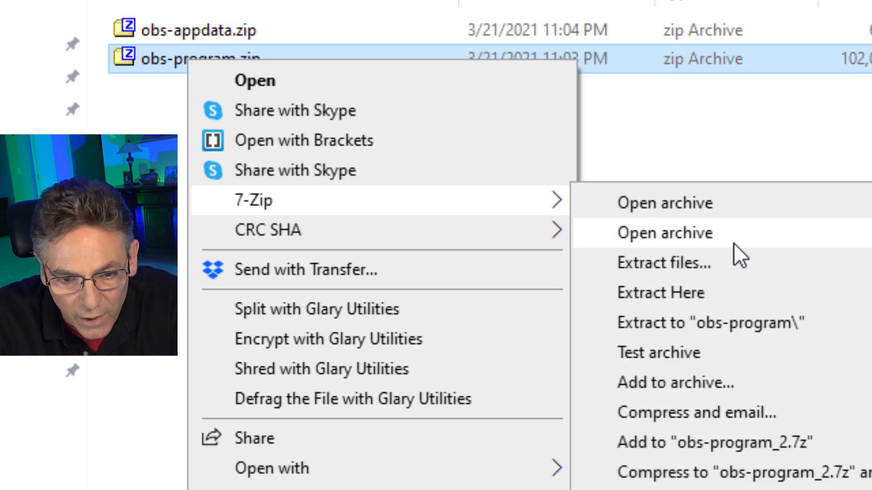
{"action": "left_click", "coordinate": [727, 266]}
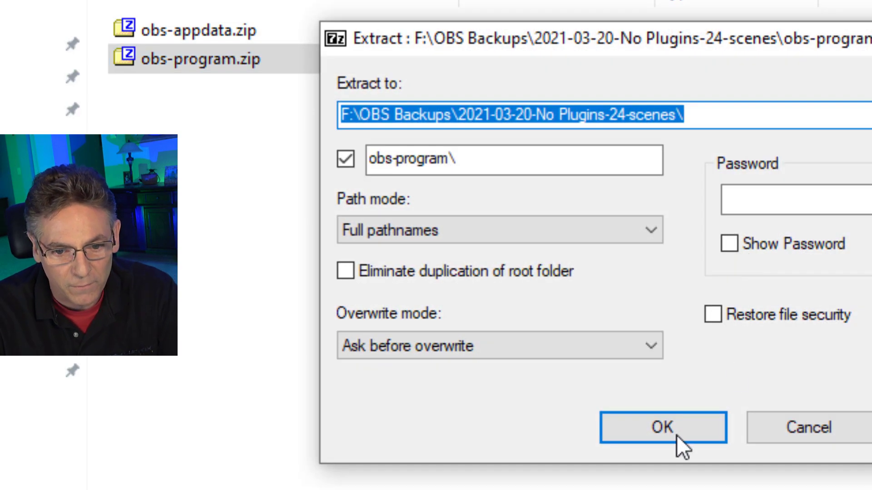
{"action": "left_click", "coordinate": [676, 436]}
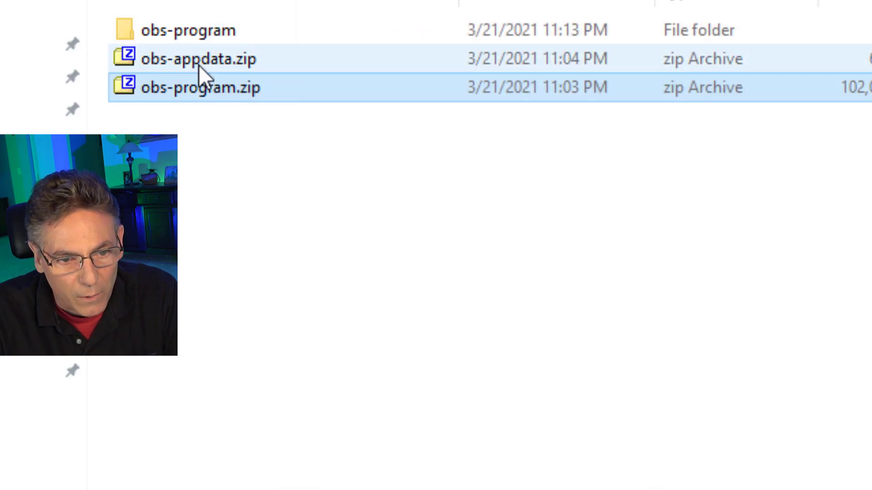
- Extract obs-appdata.zip with 7-Zip into an obs-appdata subfolder of the same backup folder
{"action": "right_click", "coordinate": [197, 61]}
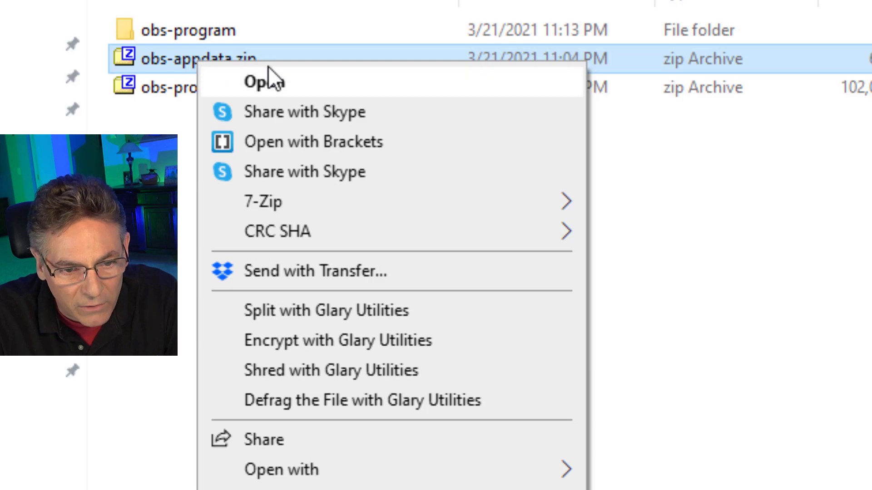
{"action": "mouse_move", "coordinate": [296, 204]}
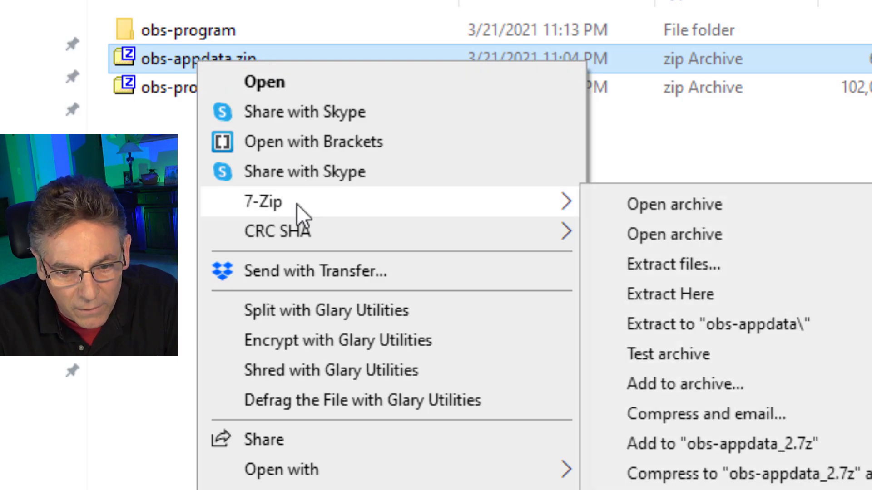
{"action": "left_click", "coordinate": [663, 265]}
{"action": "left_click", "coordinate": [656, 416]}
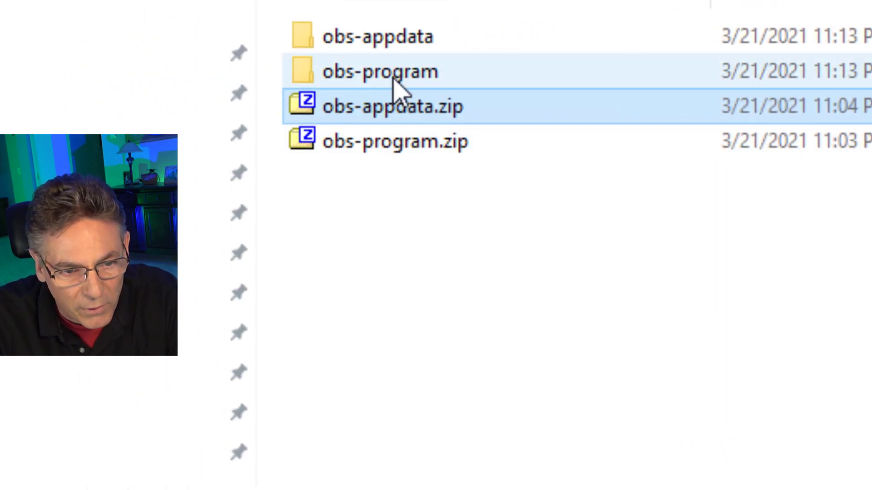
- Check the extracted contents of the obs-program and obs-appdata folders
{"action": "double_click", "coordinate": [395, 87]}
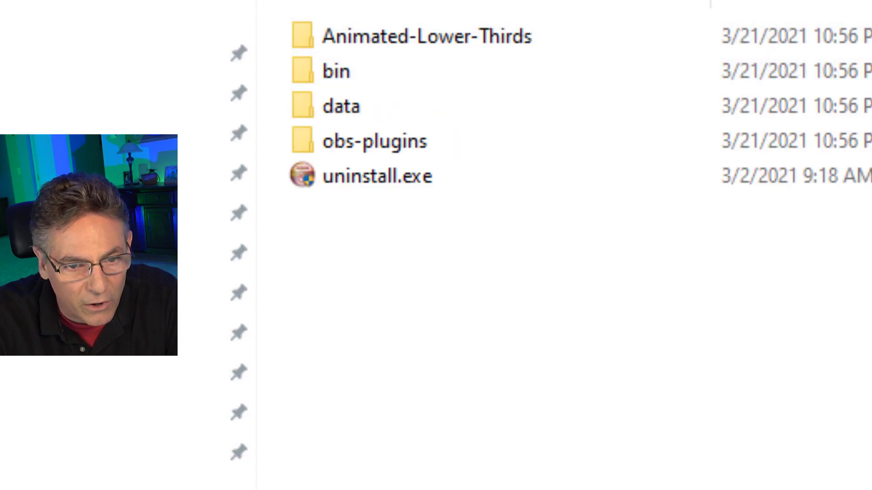
{"action": "key", "text": "alt+Left"}
{"action": "double_click", "coordinate": [385, 37]}
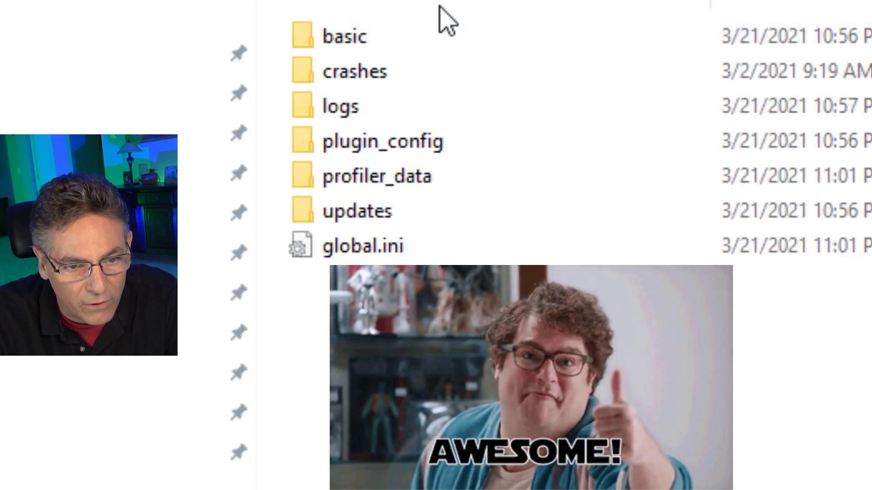
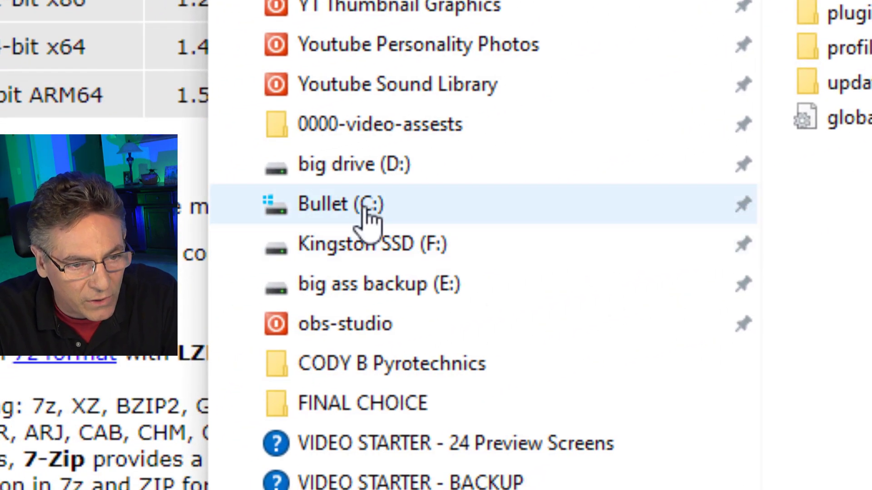
- Open Program Files\obs-studio on the Bullet (C:) drive and delete all of its contents
{"action": "left_click", "coordinate": [366, 206]}
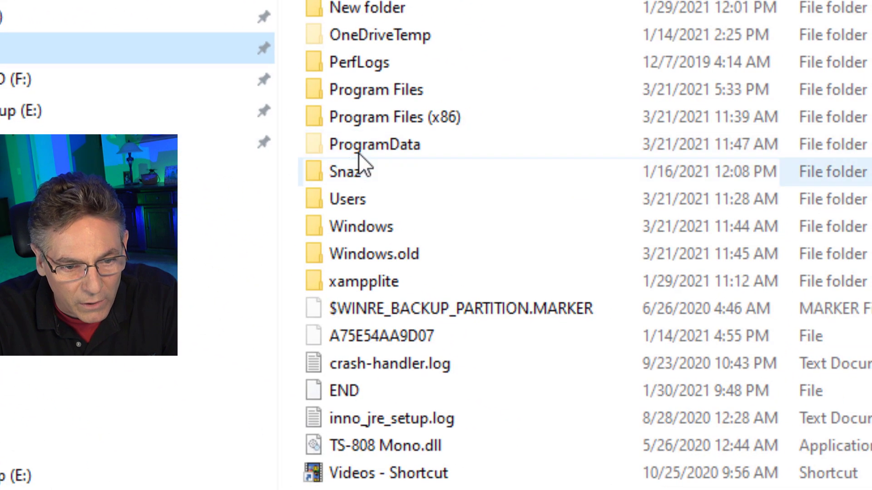
{"action": "double_click", "coordinate": [386, 89]}
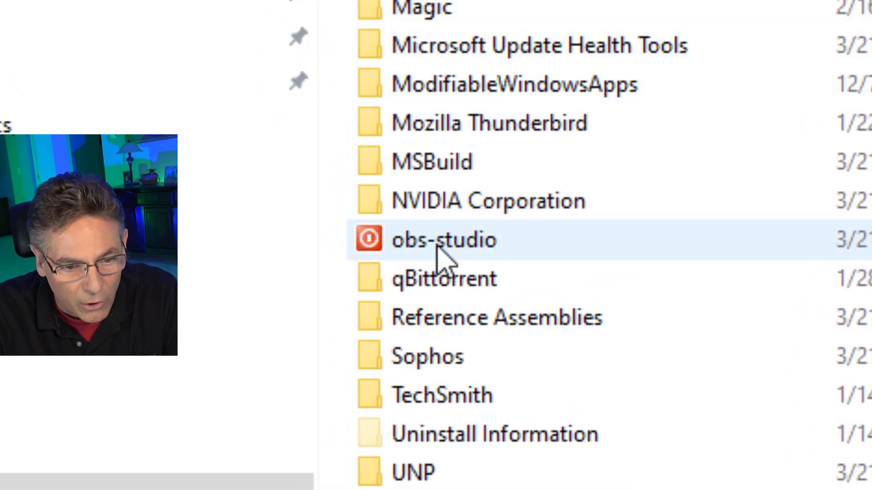
{"action": "double_click", "coordinate": [442, 259]}
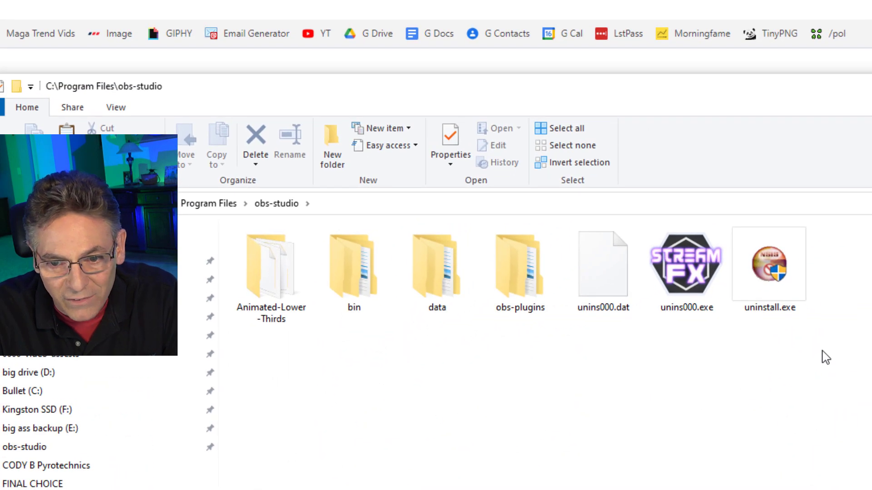
{"action": "left_click_drag", "start_coordinate": [822, 350], "coordinate": [254, 222]}
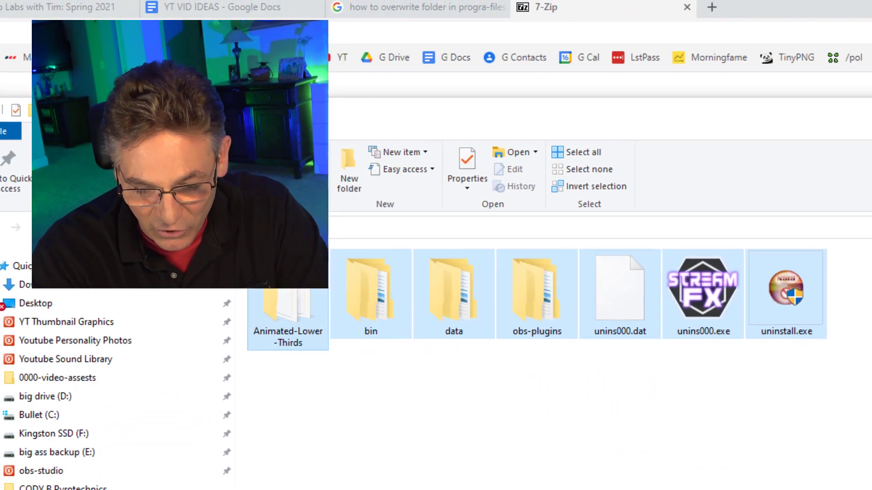
{"action": "key", "text": "Delete"}
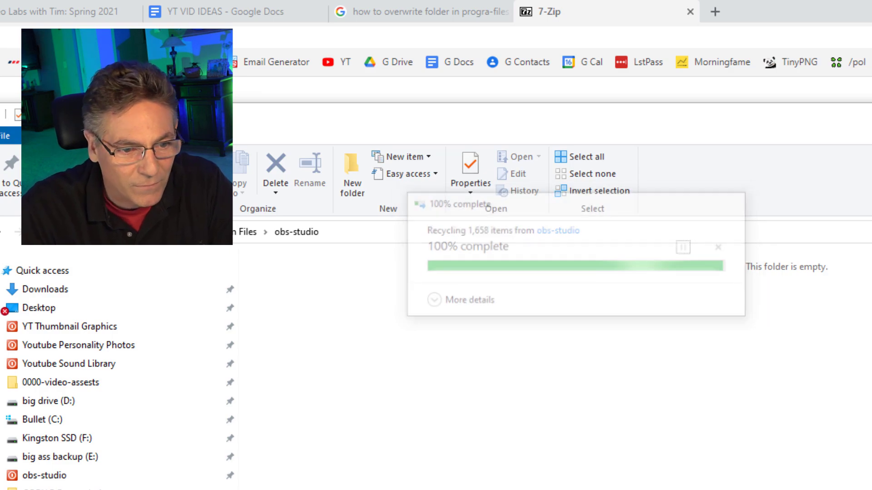
- Copy all contents of OBS Backups\2021-03-20-No Plugins-24-scenes\obs-program on the Kingston SSD (F:) drive
{"action": "left_click", "coordinate": [78, 439]}
{"action": "double_click", "coordinate": [285, 299]}
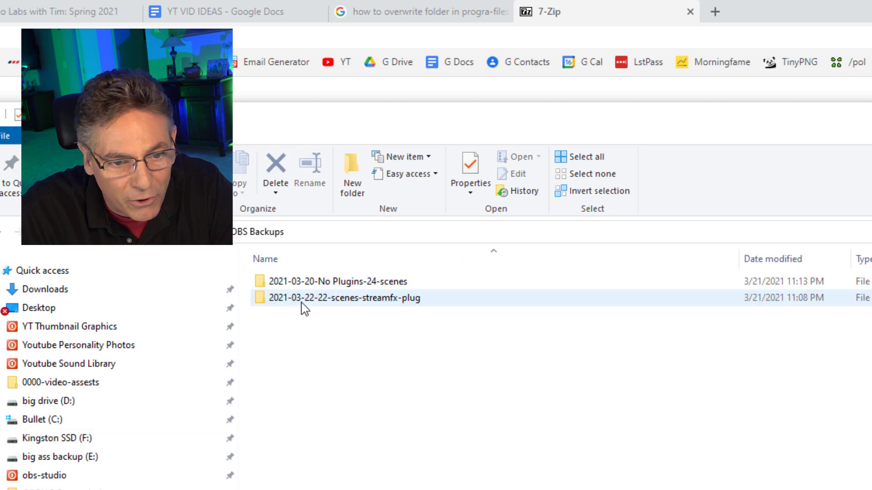
{"action": "double_click", "coordinate": [311, 283]}
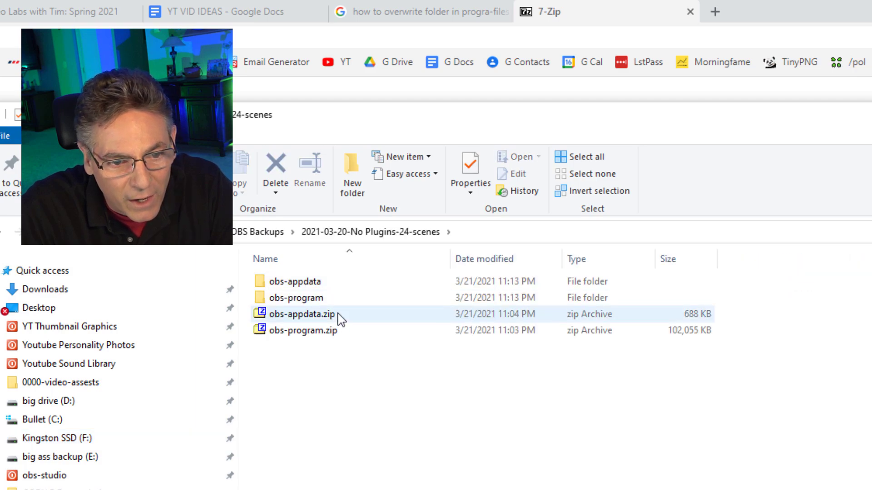
{"action": "double_click", "coordinate": [303, 300]}
{"action": "left_click_drag", "start_coordinate": [357, 367], "coordinate": [272, 279]}
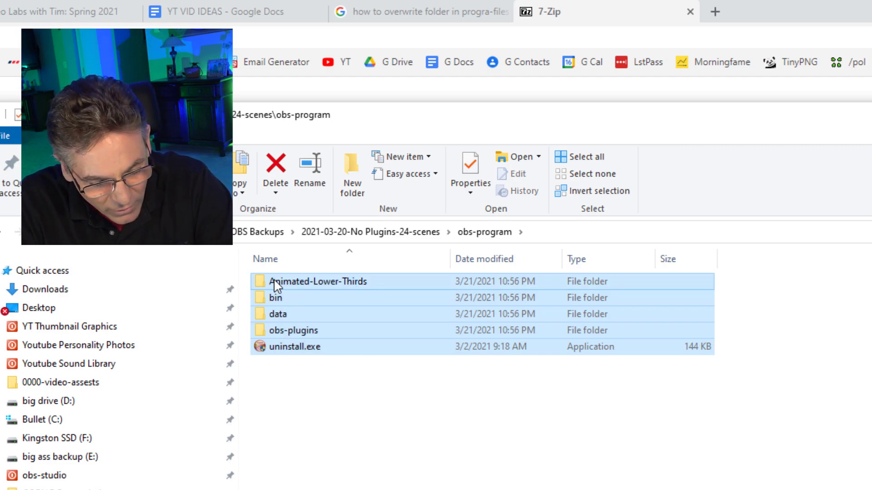
{"action": "key", "text": "ctrl+c"}
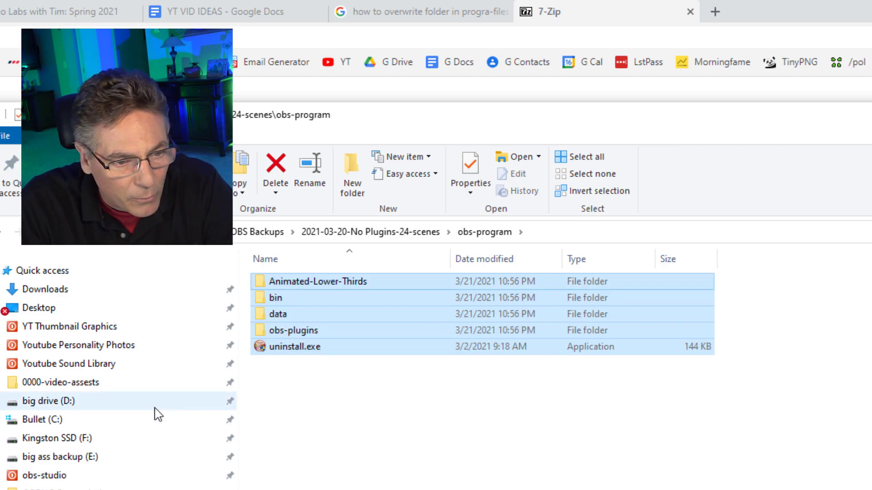
- Paste the copied program files into the emptied Program Files\obs-studio folder on the Bullet (C:) drive
{"action": "left_click", "coordinate": [107, 423]}
{"action": "double_click", "coordinate": [309, 446]}
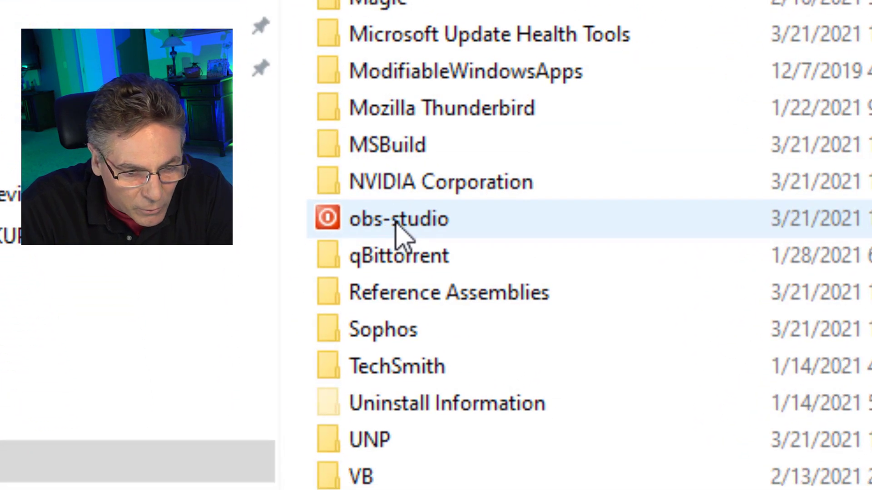
{"action": "double_click", "coordinate": [398, 231]}
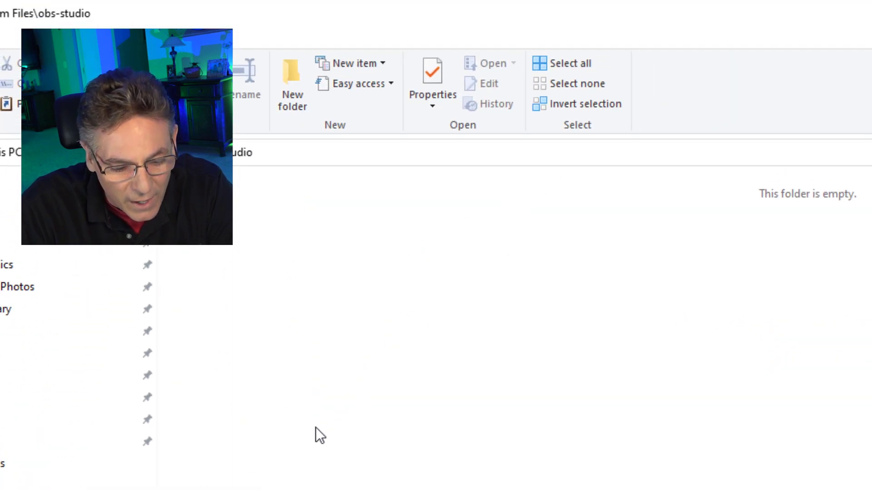
{"action": "key", "text": "ctrl+v"}
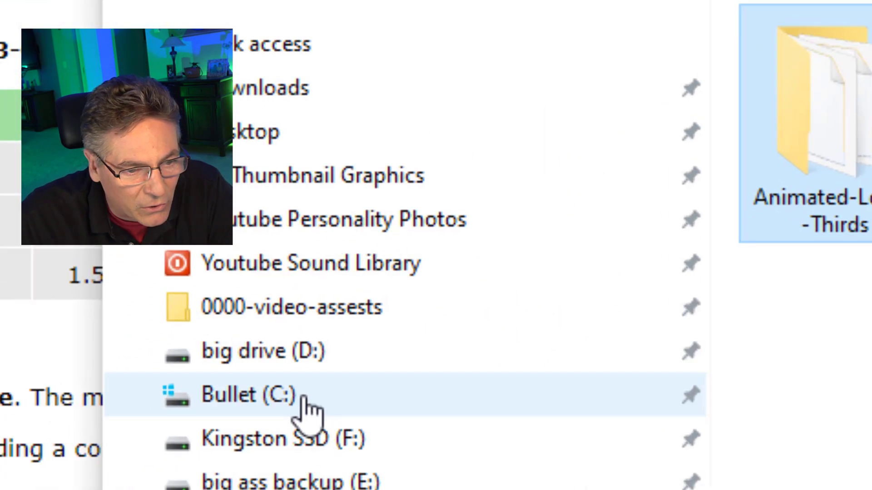
- Open the user profile's AppData\Roaming\obs-studio folder on the Bullet (C:) drive and delete all of its contents
{"action": "left_click", "coordinate": [301, 395]}
{"action": "left_click", "coordinate": [646, 122]}
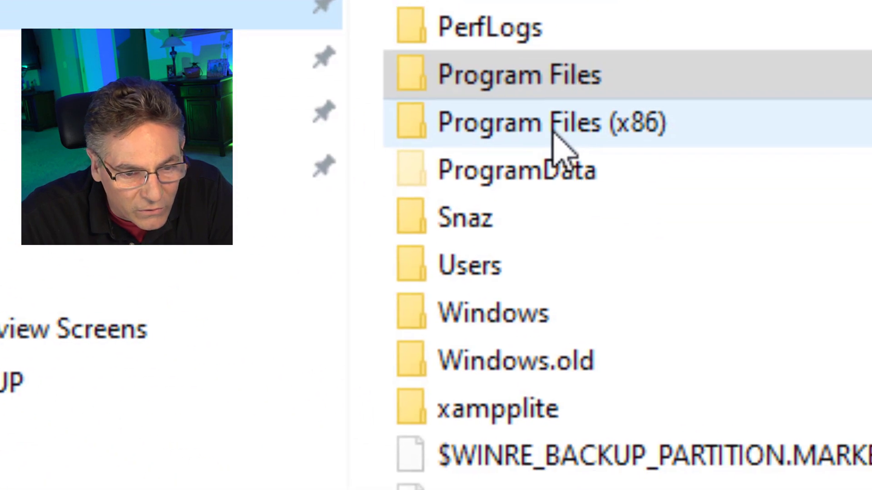
{"action": "double_click", "coordinate": [573, 299]}
{"action": "double_click", "coordinate": [429, 317]}
{"action": "left_click", "coordinate": [452, 312]}
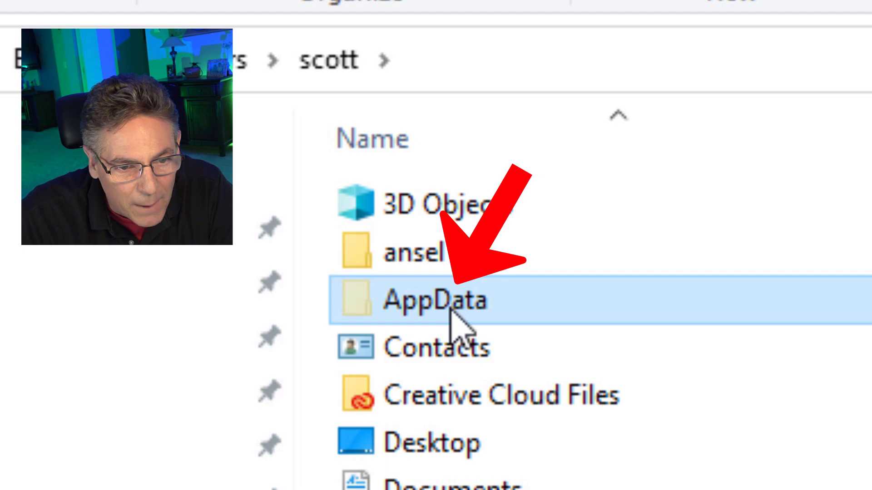
{"action": "double_click", "coordinate": [451, 312]}
{"action": "left_click", "coordinate": [449, 317]}
{"action": "double_click", "coordinate": [450, 317]}
{"action": "left_click", "coordinate": [484, 232]}
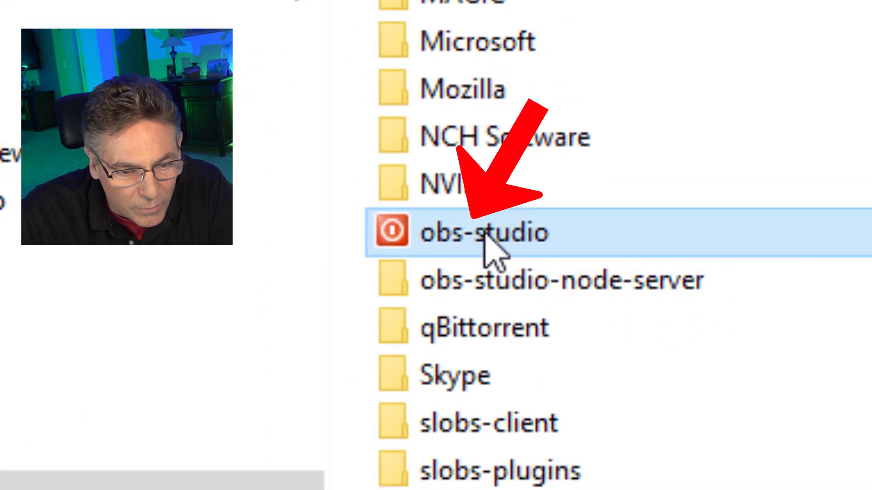
{"action": "double_click", "coordinate": [485, 232]}
{"action": "left_click_drag", "start_coordinate": [544, 446], "coordinate": [448, 183]}
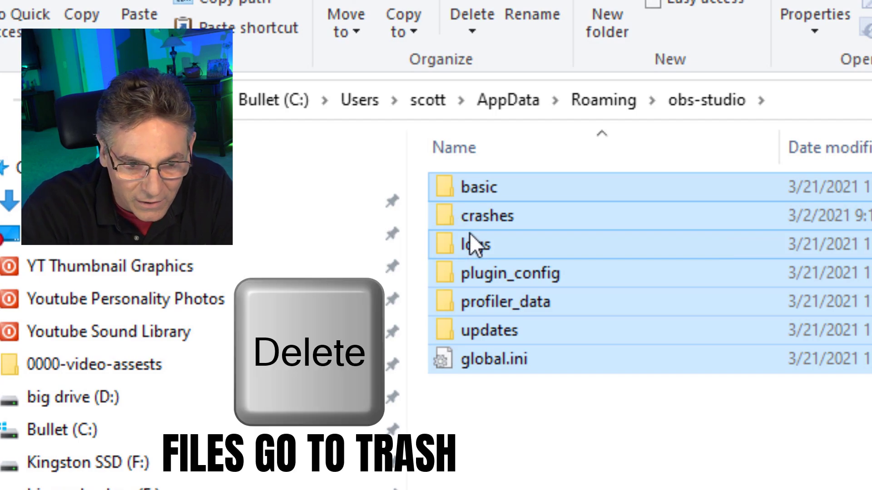
{"action": "key", "text": "Delete"}
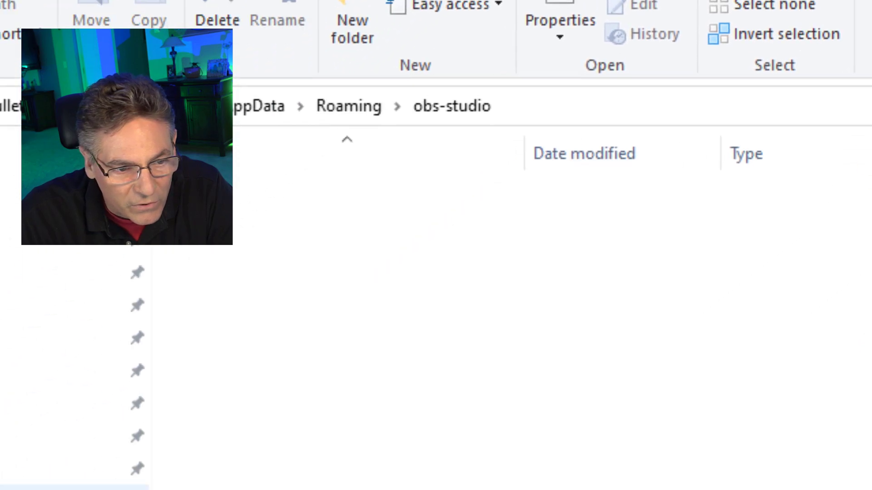
- Copy all contents of the obs-appdata folder in the 2021-03-20-No Plugins-24-scenes backup on Kingston SSD (F:)
{"action": "left_click", "coordinate": [41, 378]}
{"action": "double_click", "coordinate": [394, 135]}
{"action": "double_click", "coordinate": [376, 91]}
{"action": "double_click", "coordinate": [403, 97]}
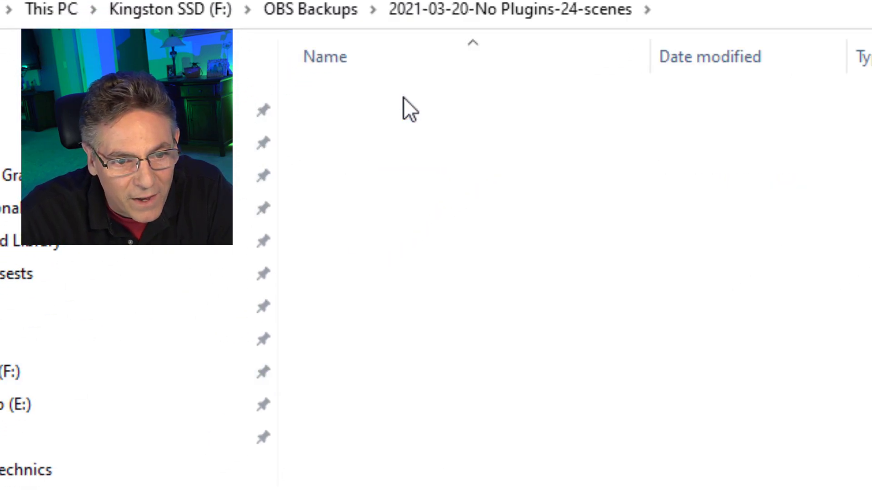
{"action": "left_click_drag", "start_coordinate": [454, 328], "coordinate": [334, 83]}
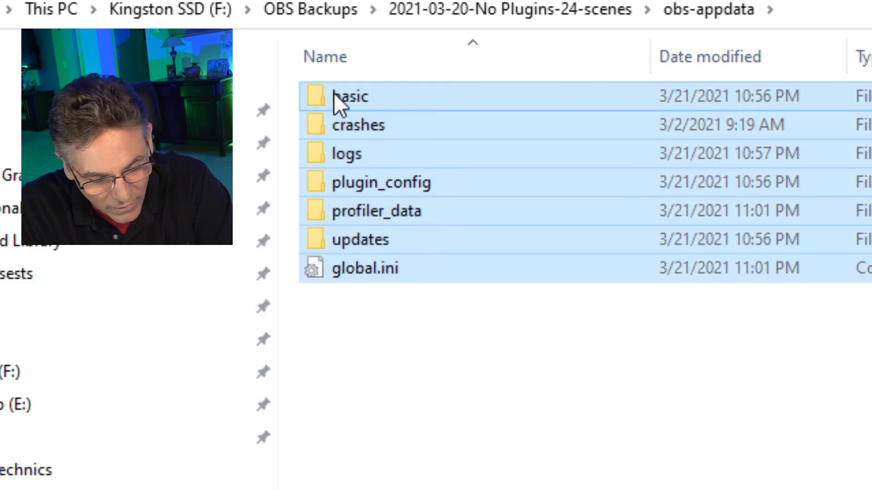
{"action": "key", "text": "ctrl+c"}
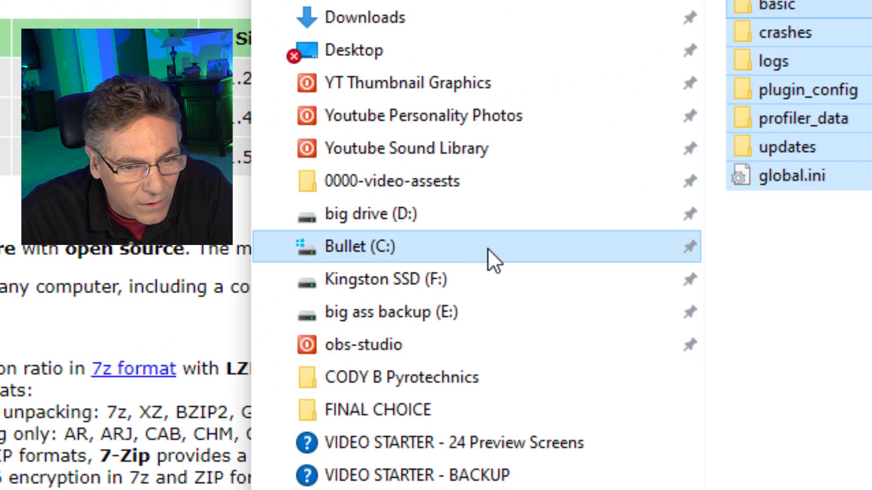
- Paste the copied backup files into the user profile's AppData\Roaming\obs-studio folder on the Bullet (C:) drive
{"action": "left_click", "coordinate": [68, 339]}
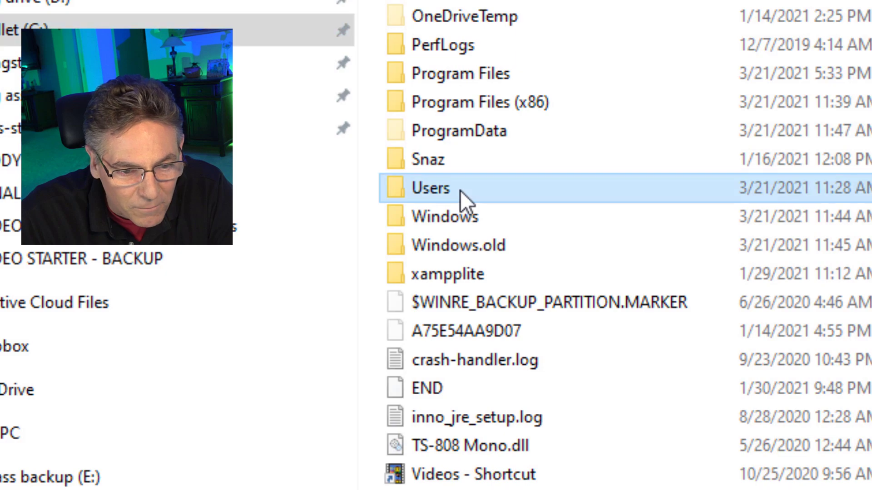
{"action": "double_click", "coordinate": [644, 310]}
{"action": "double_click", "coordinate": [425, 284]}
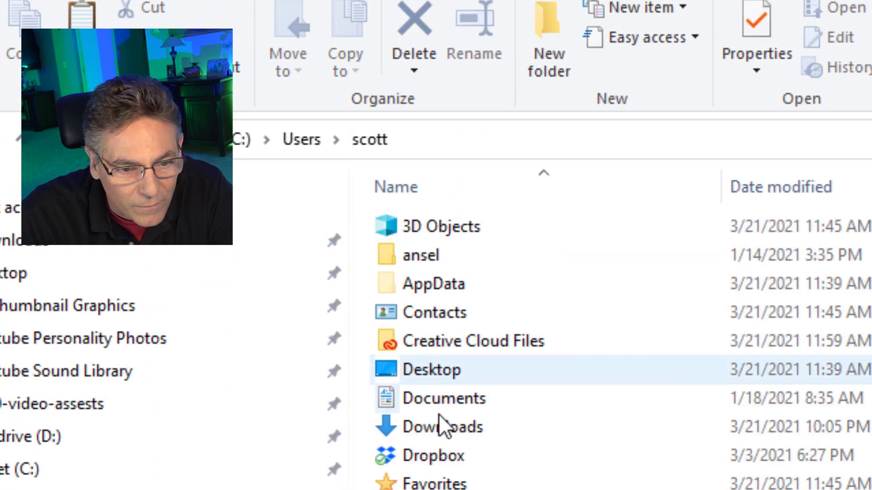
{"action": "double_click", "coordinate": [462, 276]}
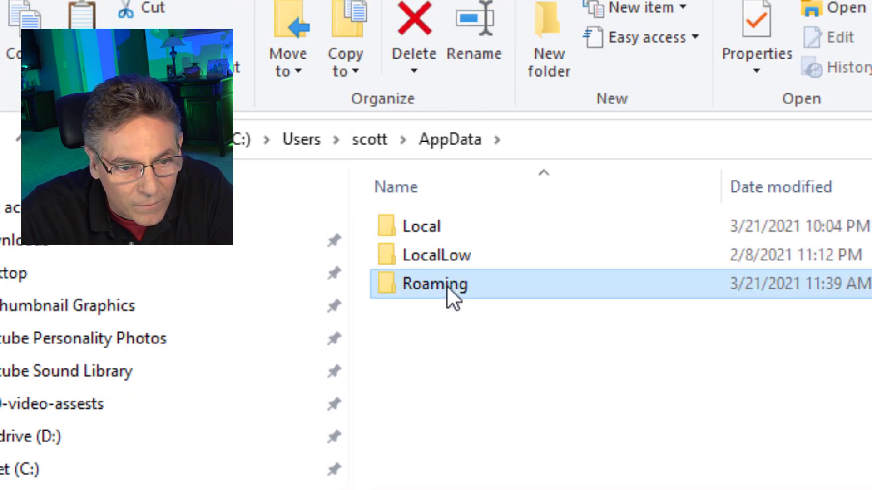
{"action": "double_click", "coordinate": [448, 296]}
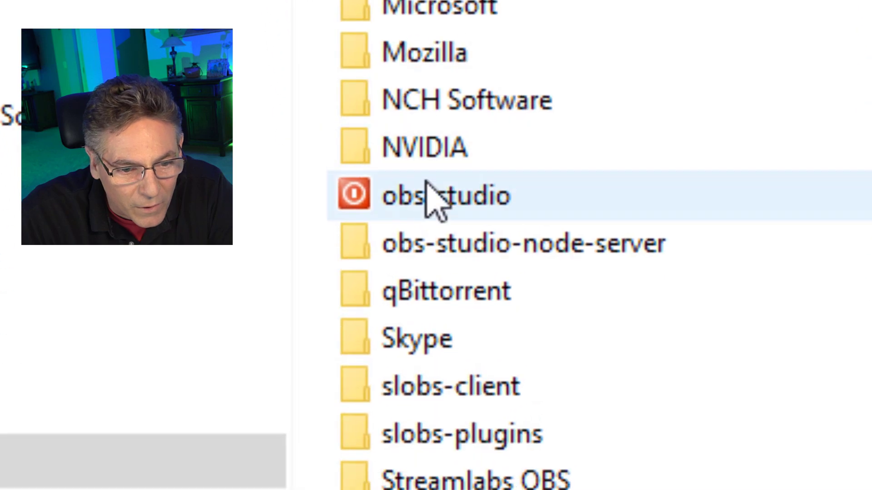
{"action": "double_click", "coordinate": [434, 196]}
{"action": "key", "text": "ctrl+v"}
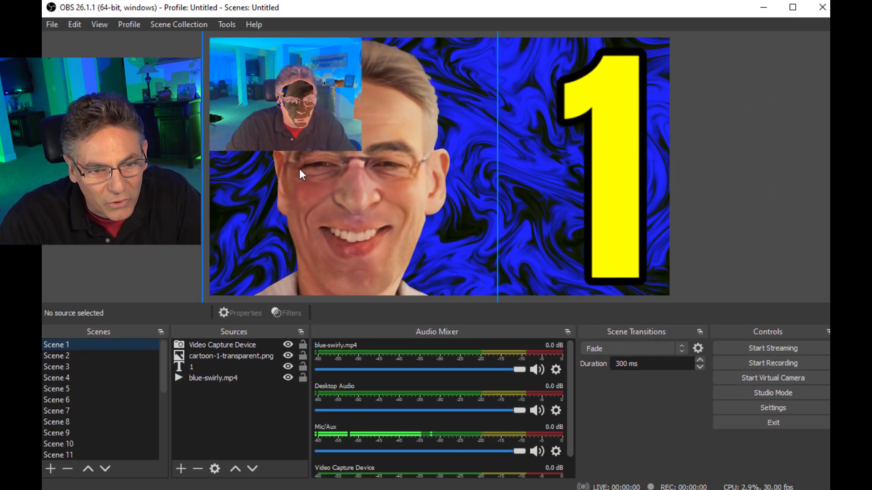
- Switch to OBS Studio, test moving the Video Capture Device source in Scene 1's preview, and check the scene list down to Scene 24
{"action": "left_click", "coordinate": [346, 96]}
{"action": "left_click_drag", "start_coordinate": [347, 97], "coordinate": [539, 230]}
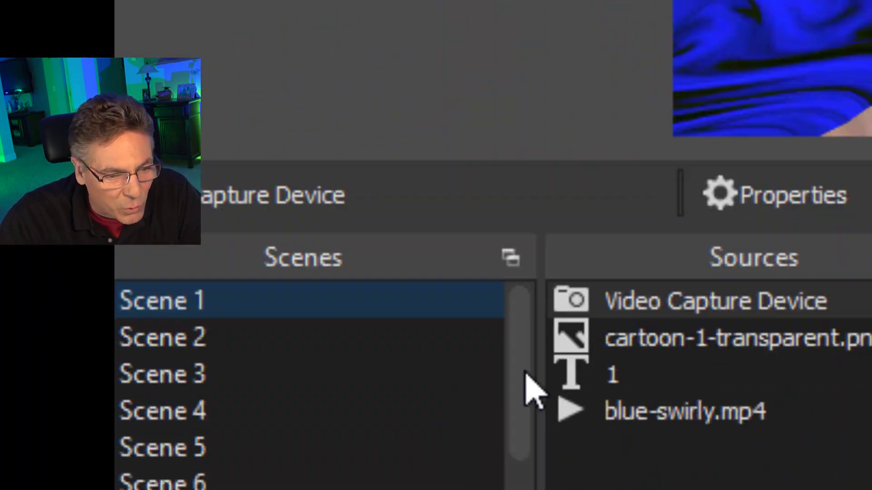
{"action": "left_click_drag", "start_coordinate": [525, 385], "coordinate": [672, 399]}
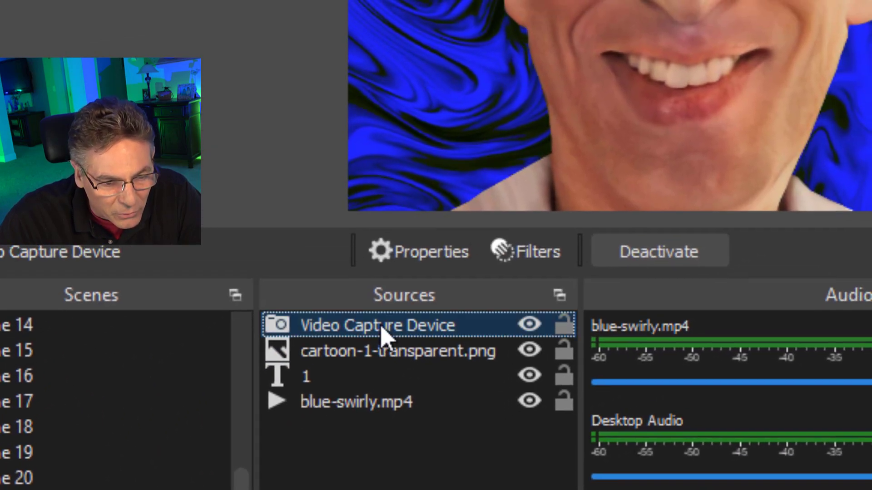
- Check which filters are applied to the Video Capture Device source and close the filters window
{"action": "right_click", "coordinate": [865, 64]}
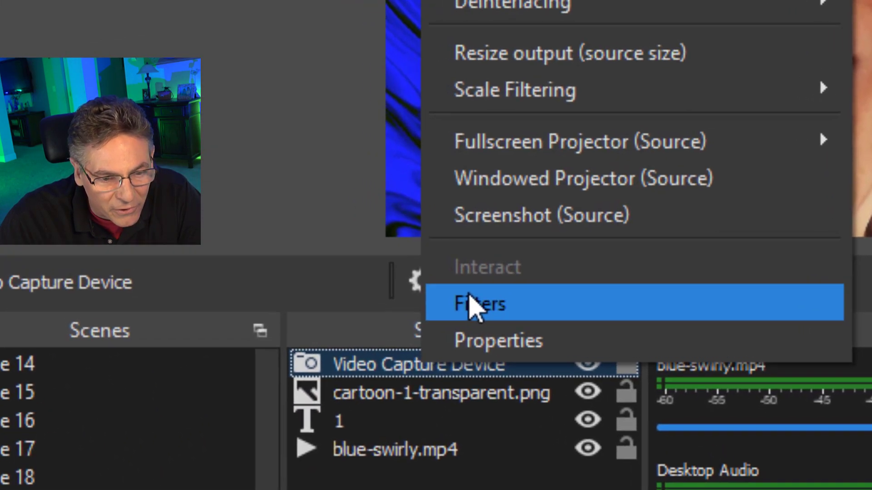
{"action": "left_click", "coordinate": [426, 273]}
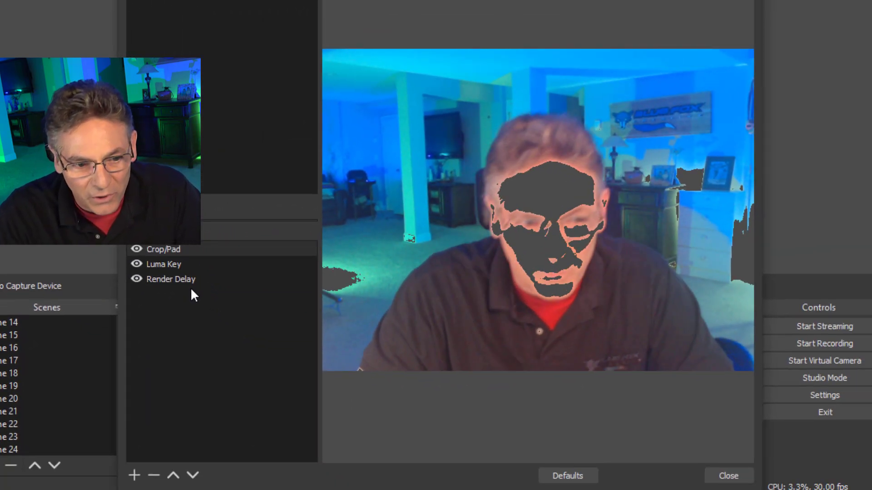
{"action": "left_click", "coordinate": [729, 475]}
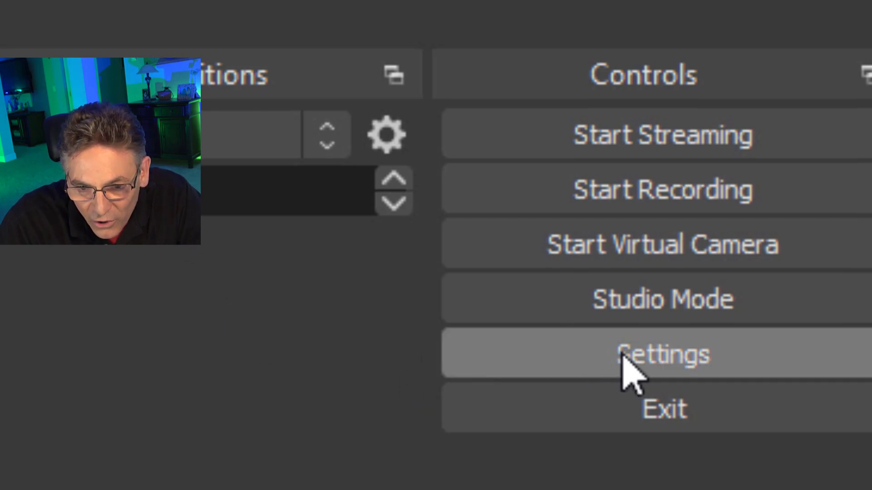
- Open the OBS settings and review the Output page's streaming options
{"action": "left_click", "coordinate": [623, 359]}
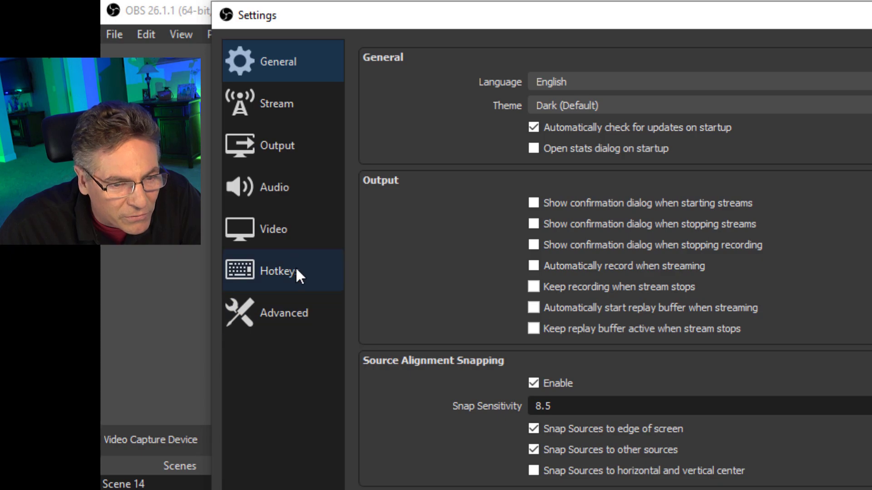
{"action": "left_click", "coordinate": [286, 145]}
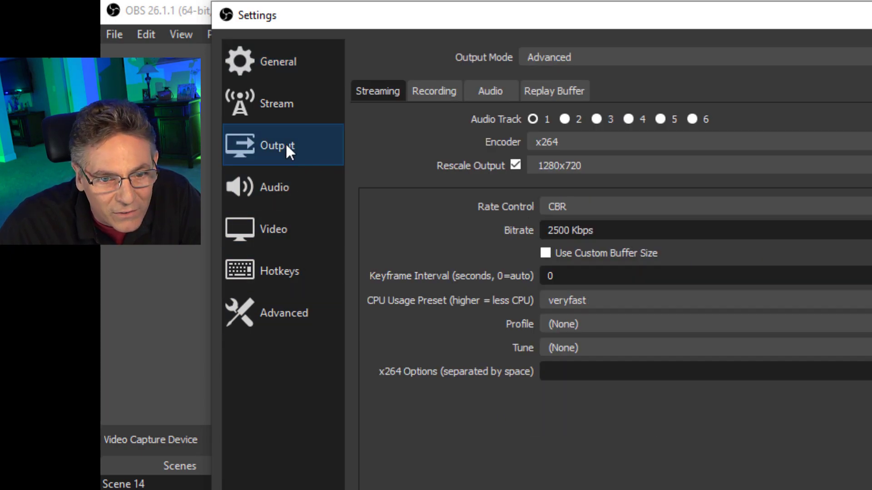